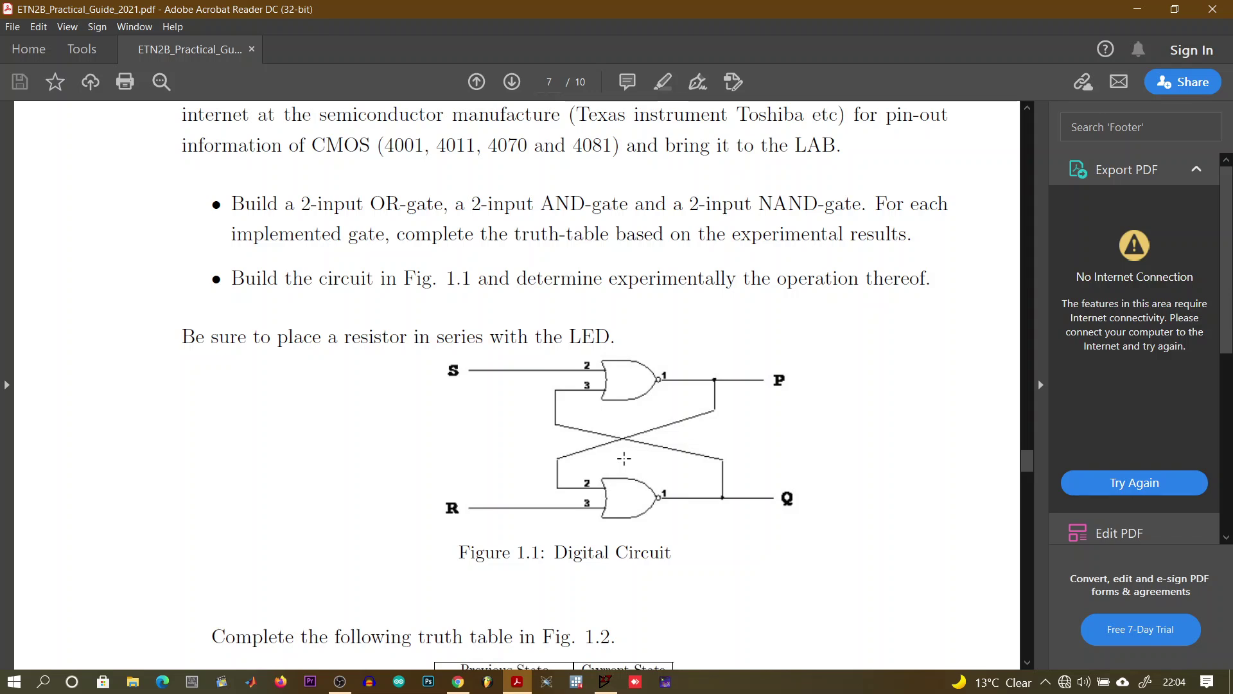
Check the logic table below the circuit figure, then switch to LTspice and place two voltage sources, one above the other
{"action": "scroll", "coordinate": [604, 501], "scroll_direction": "down", "scroll_amount": 5}
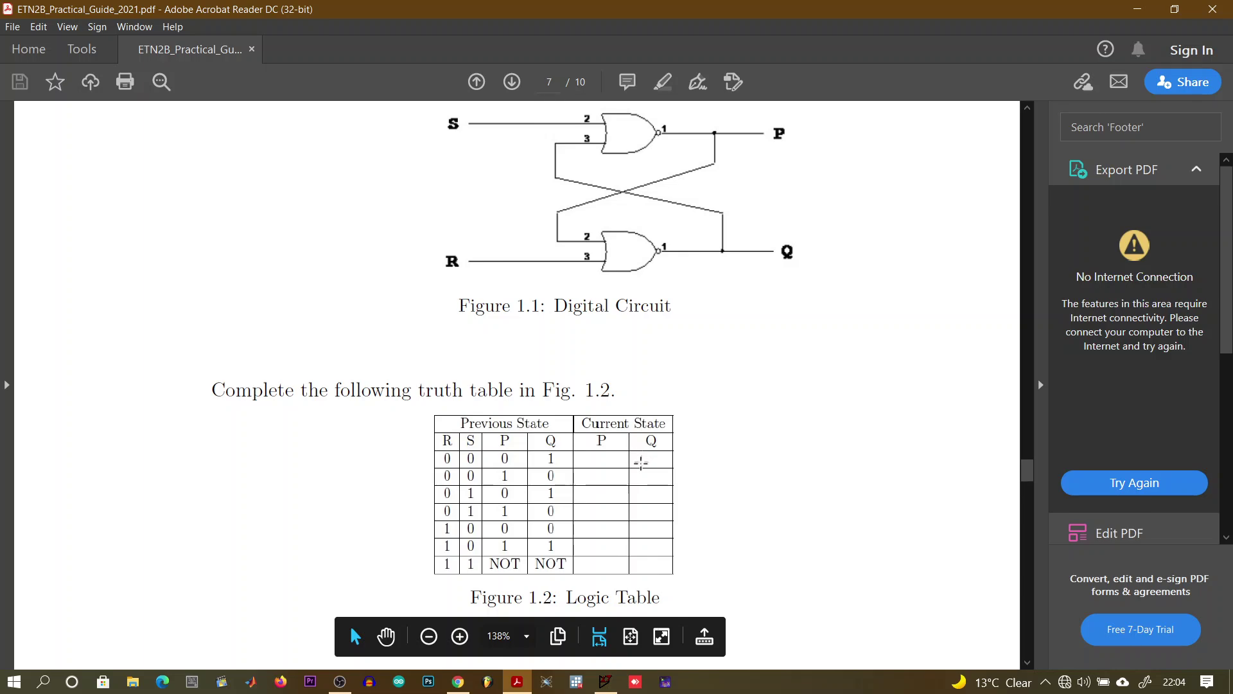
{"action": "left_click", "coordinate": [605, 682]}
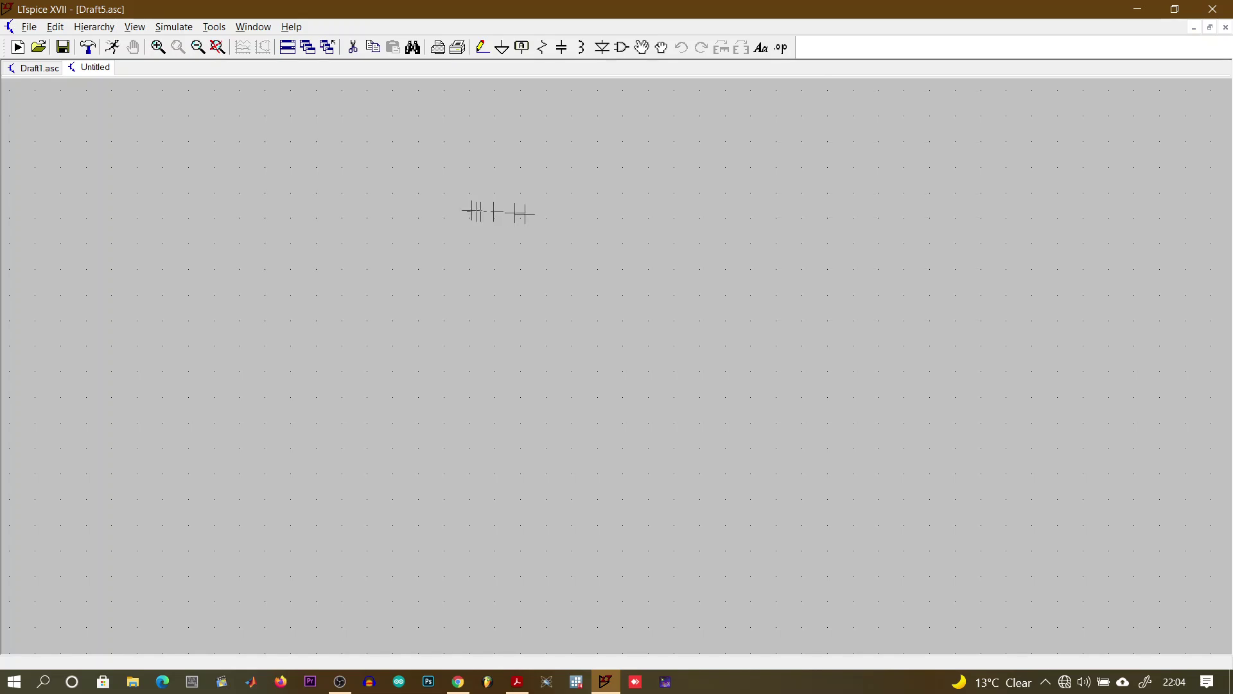
{"action": "left_click", "coordinate": [627, 54]}
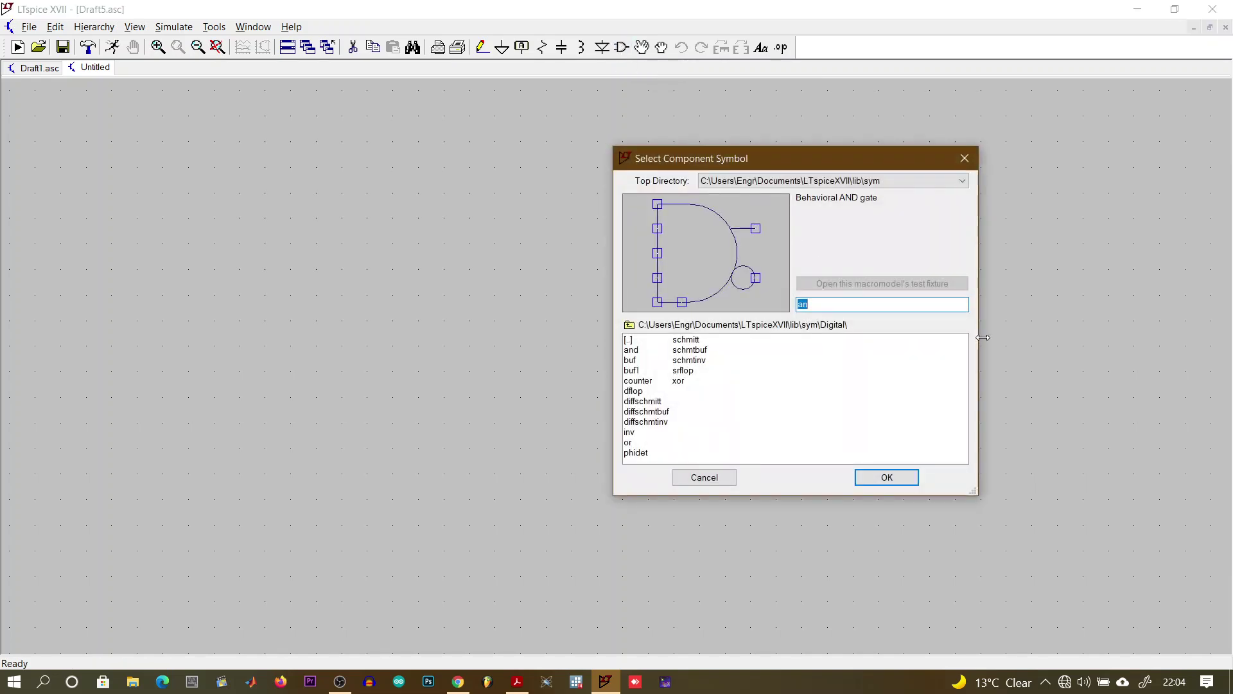
{"action": "type", "text": "volta"}
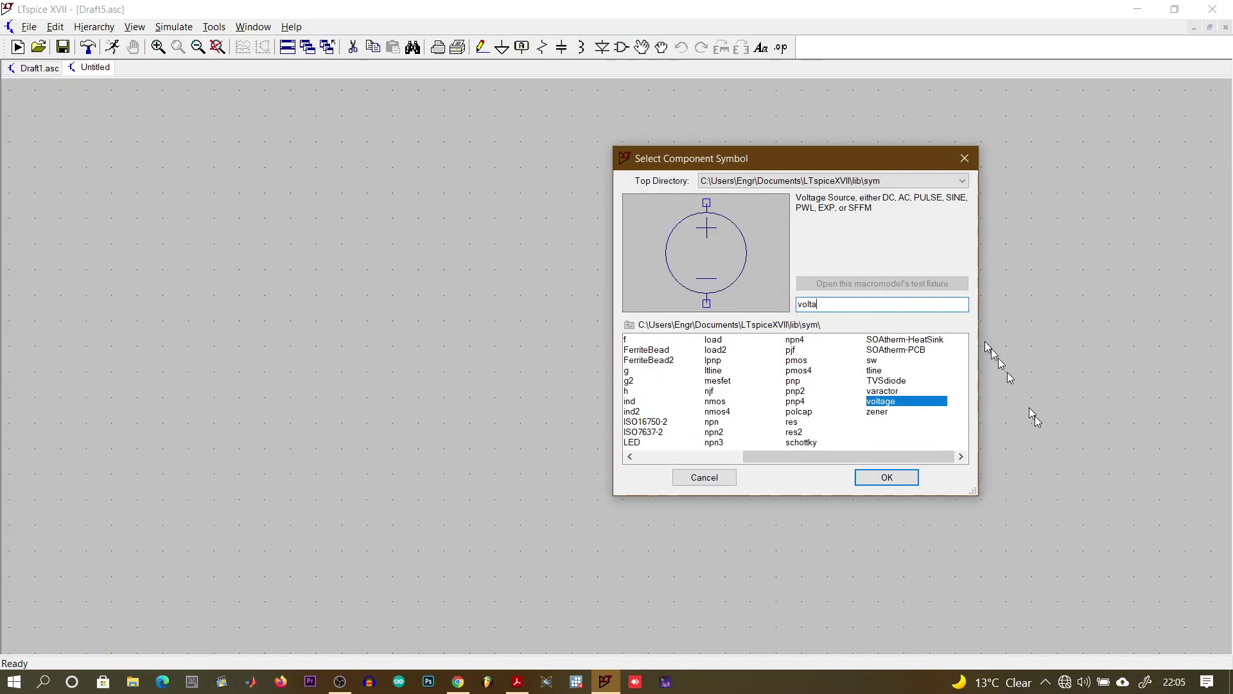
{"action": "left_click", "coordinate": [871, 479]}
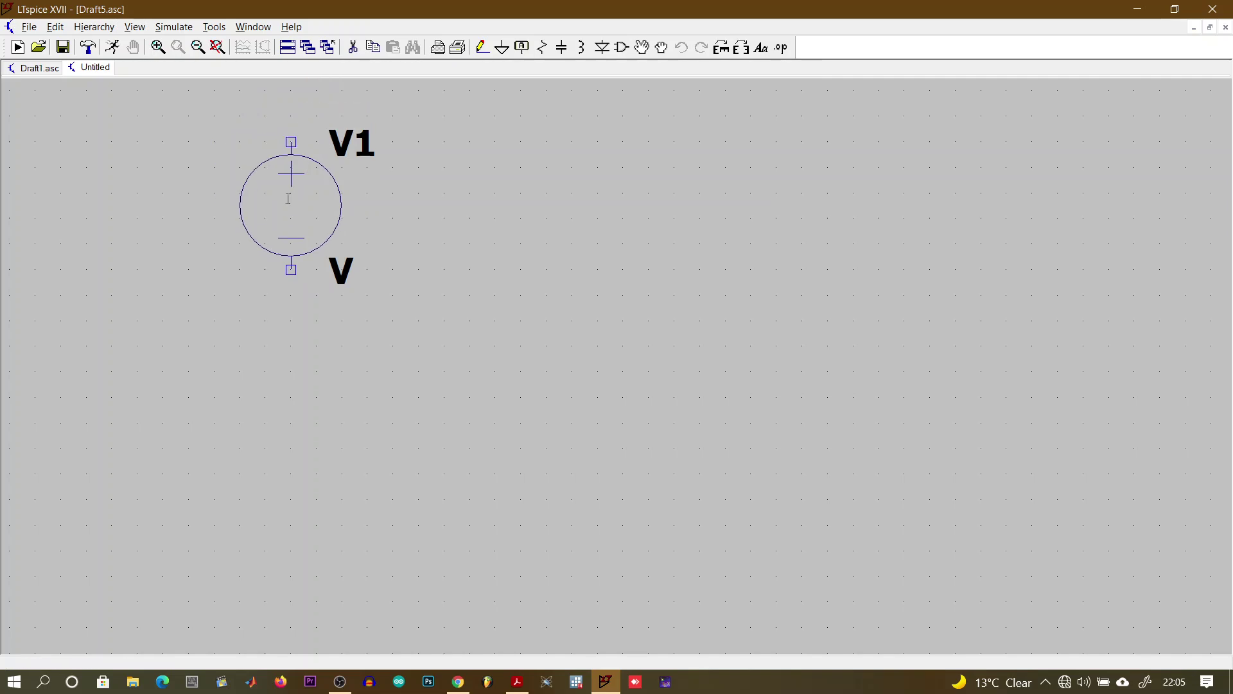
{"action": "left_click", "coordinate": [300, 192]}
{"action": "left_click", "coordinate": [326, 422]}
{"action": "key", "text": "Escape"}
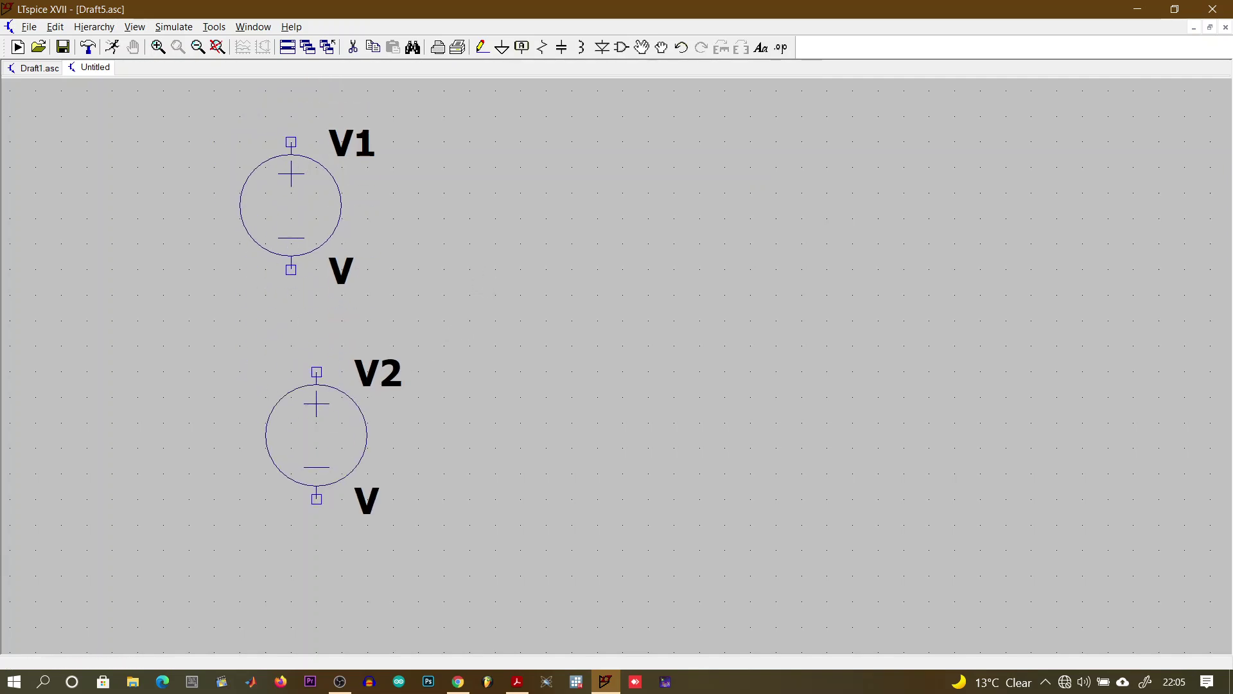
Make source V1 a PULSE function with Vinitial 0, Von 5, Tdelay 0, Trise 5n and Tfall 5n
{"action": "right_click", "coordinate": [307, 209]}
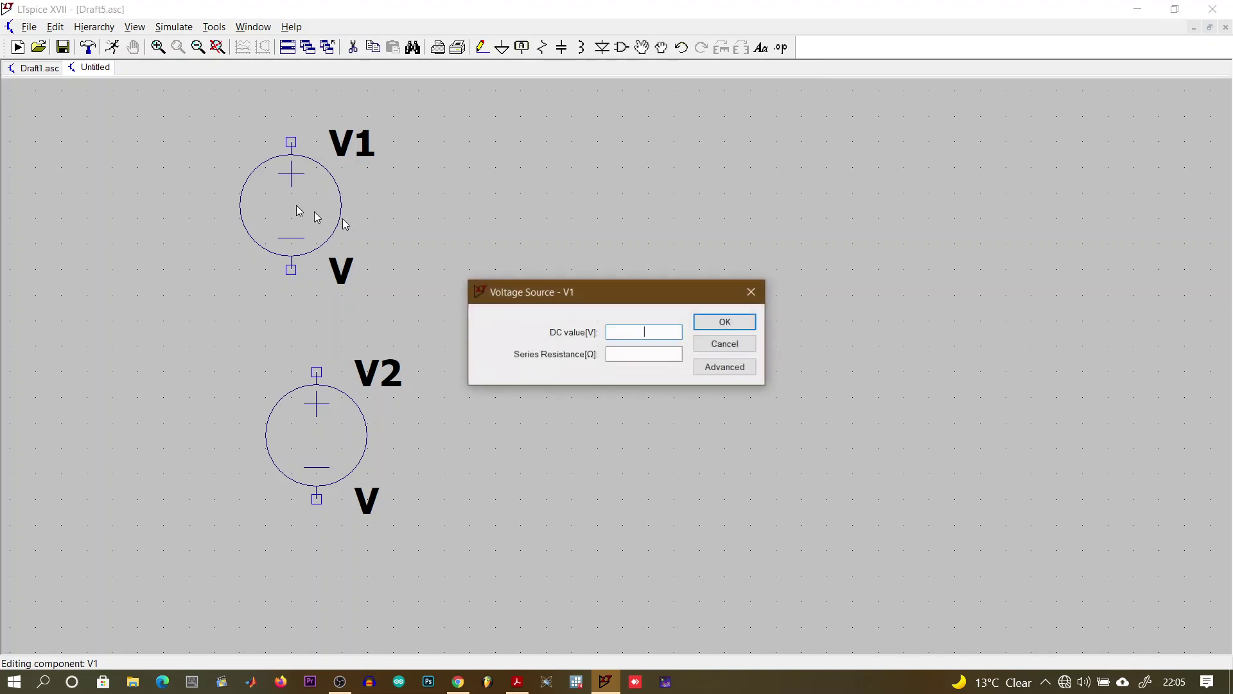
{"action": "left_click", "coordinate": [726, 367]}
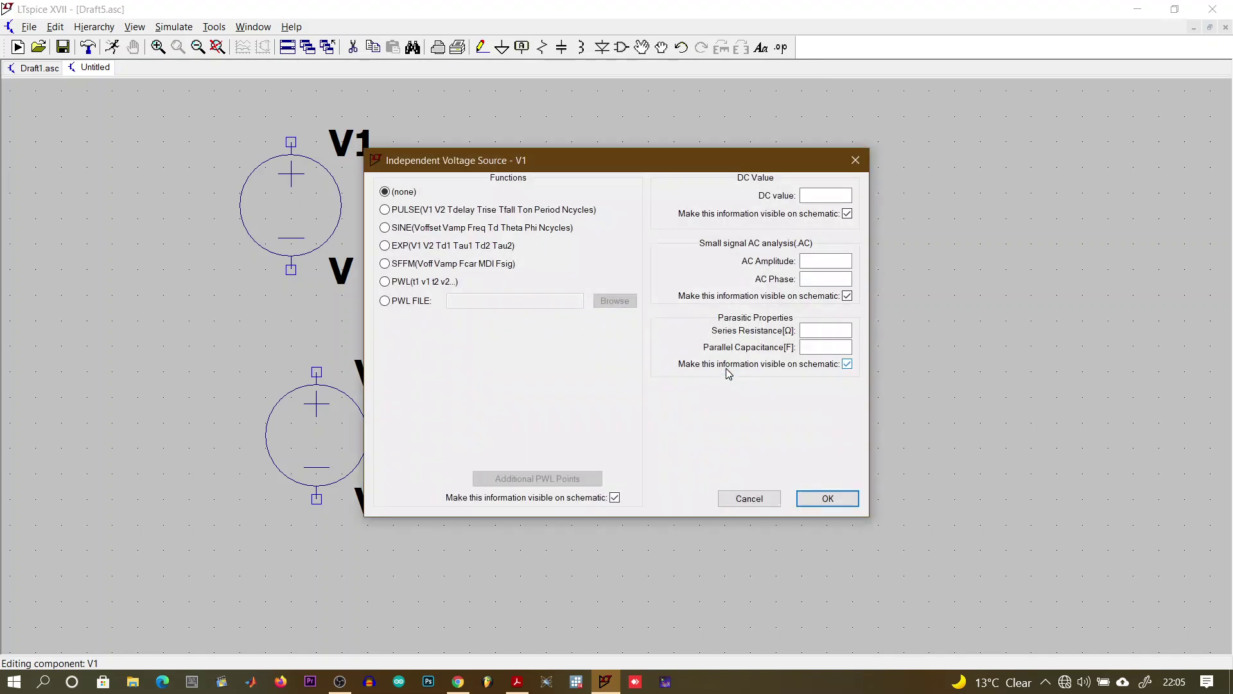
{"action": "left_click", "coordinate": [439, 211]}
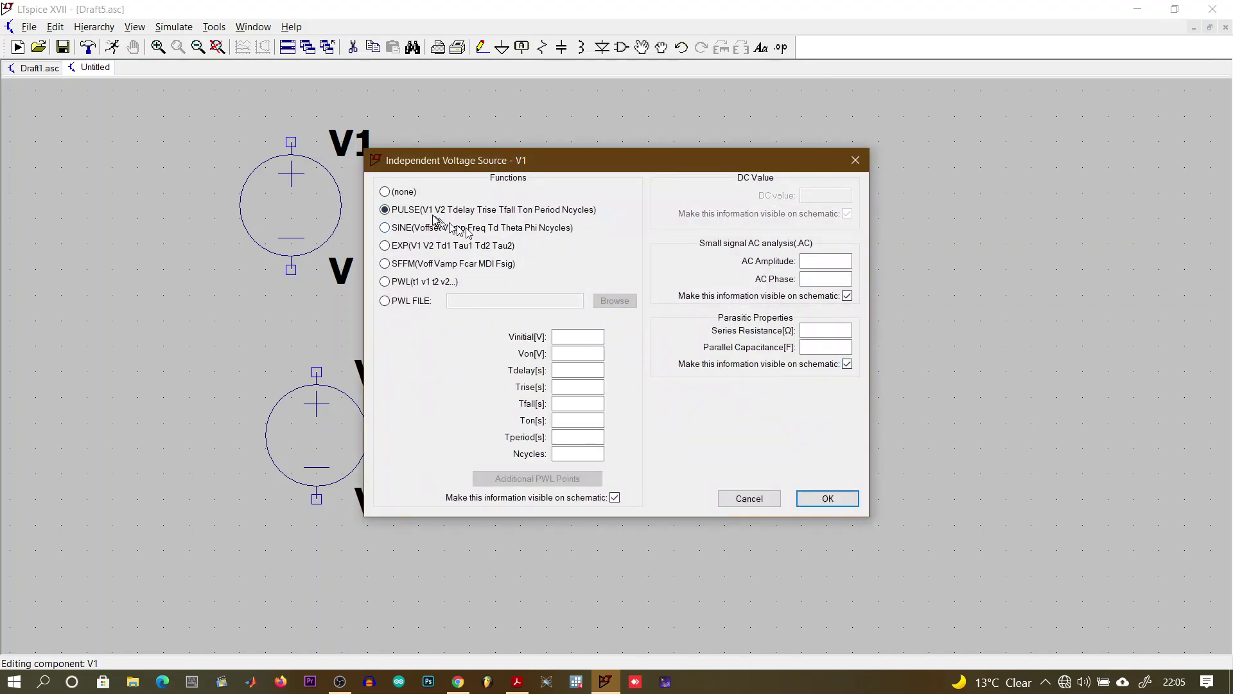
{"action": "left_click", "coordinate": [568, 337]}
{"action": "type", "text": "0"}
{"action": "key", "text": "Tab"}
{"action": "key", "text": "Tab"}
{"action": "left_click", "coordinate": [587, 384]}
{"action": "type", "text": "5n"}
{"action": "left_click", "coordinate": [578, 402]}
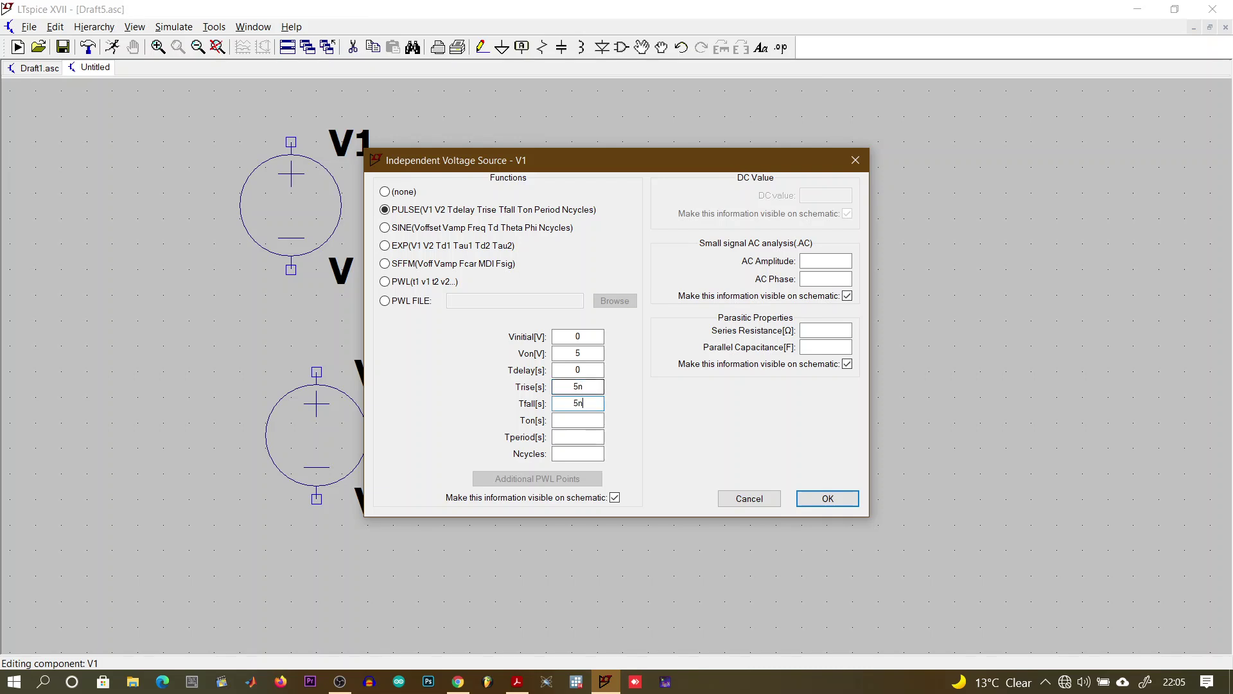
Set V1's pulse on-time to 10m and its period to 20m, and apply the settings
{"action": "left_click", "coordinate": [571, 421]}
{"action": "type", "text": "10m"}
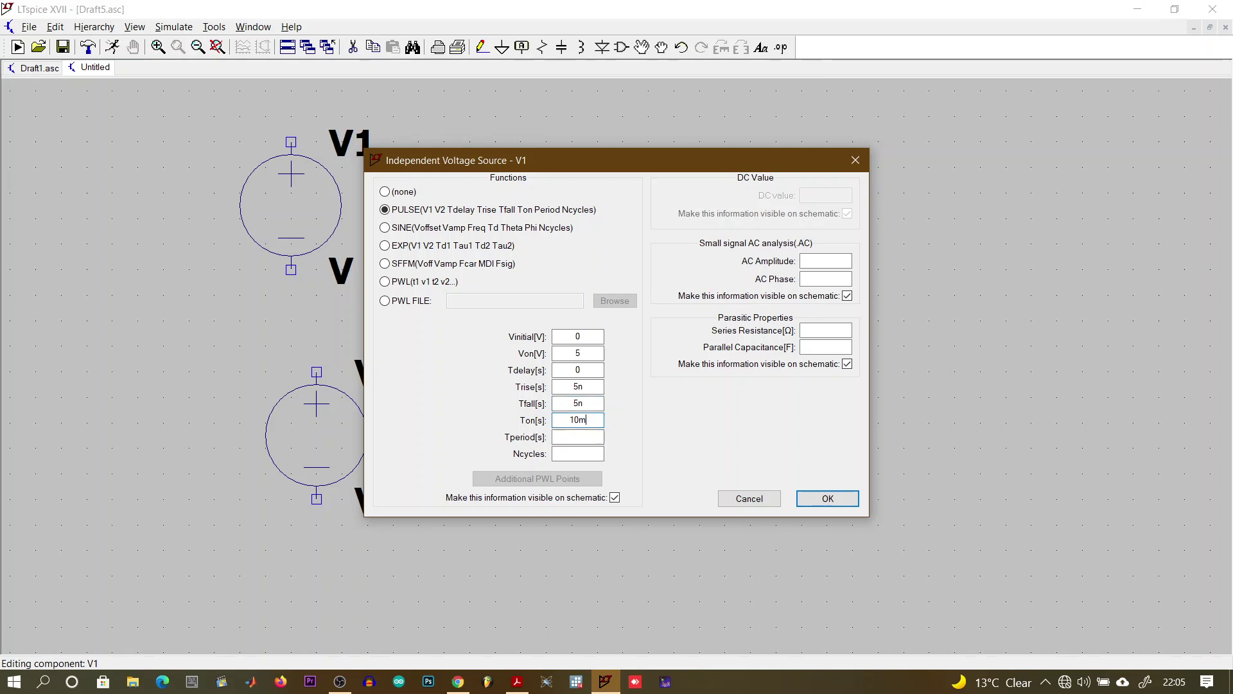
{"action": "key", "text": "Tab"}
{"action": "type", "text": "20m"}
{"action": "left_click", "coordinate": [825, 501]}
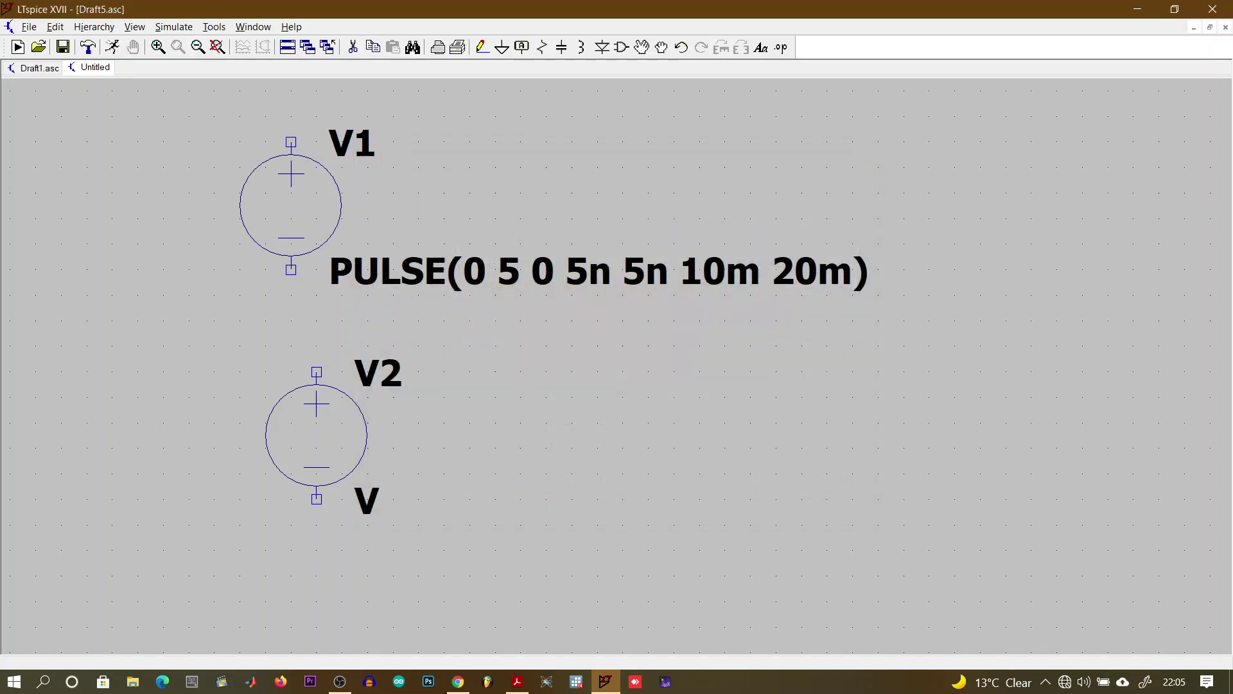
Move V1's PULSE text into the gap between the two voltage sources
{"action": "left_click", "coordinate": [643, 47]}
{"action": "left_click", "coordinate": [454, 275]}
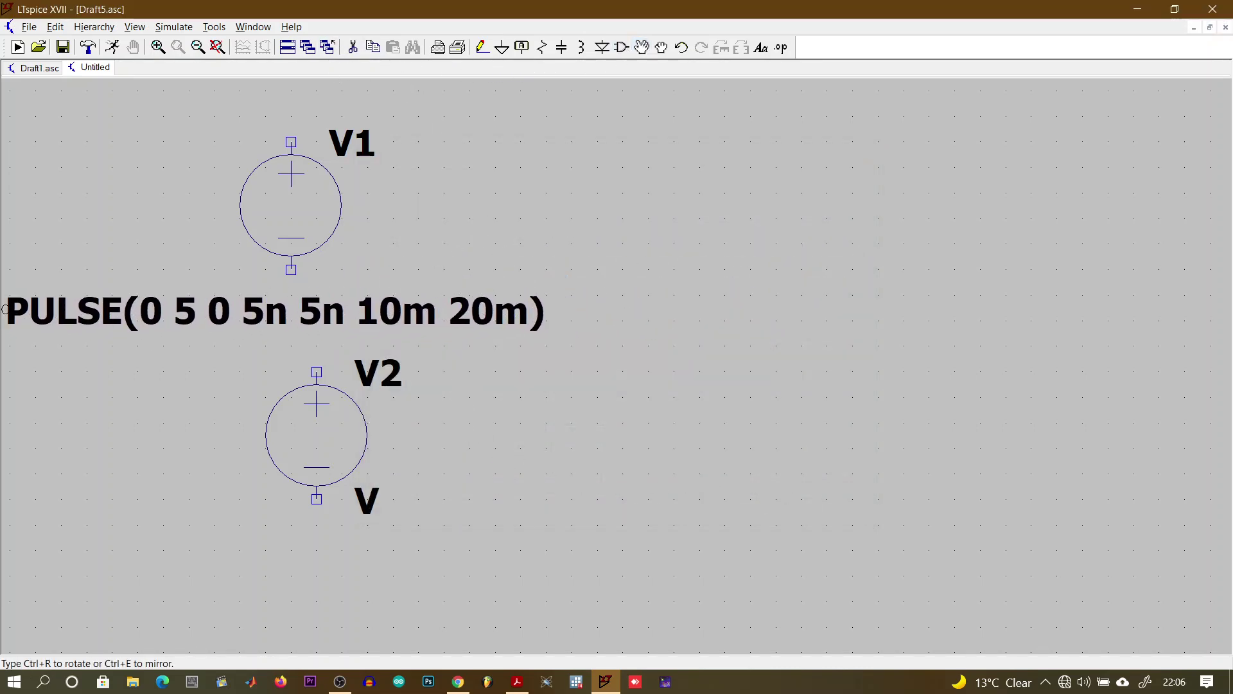
{"action": "left_click", "coordinate": [132, 326]}
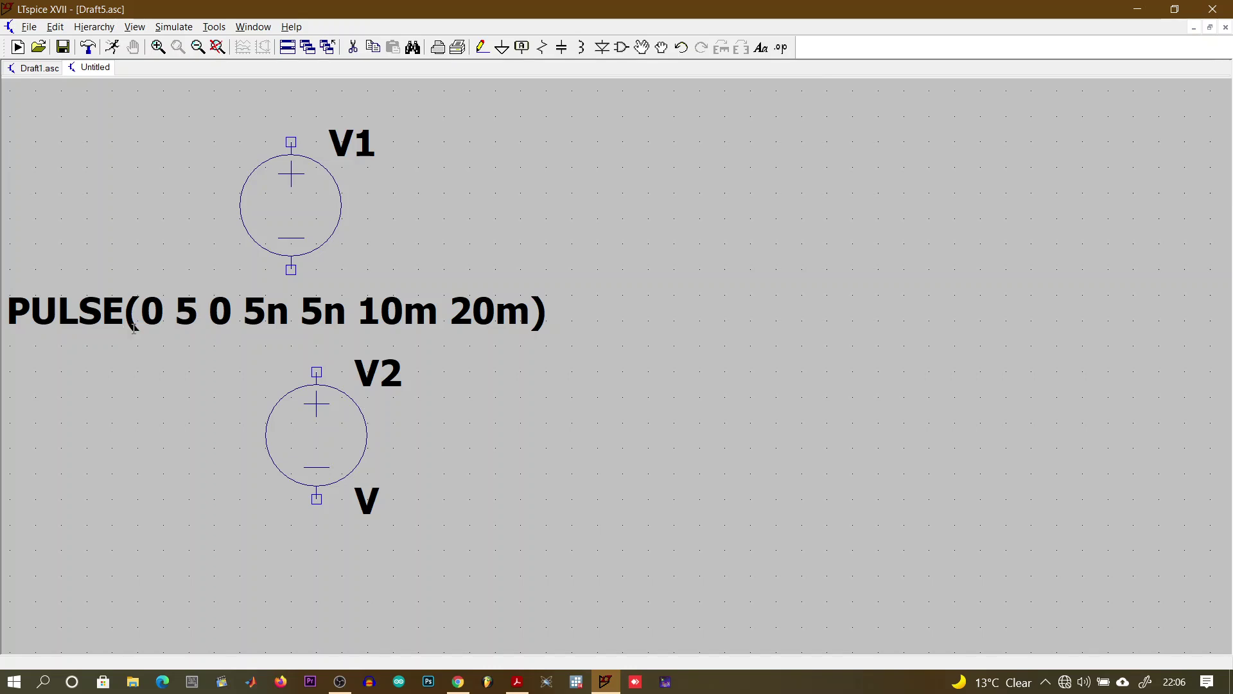
Make source V2 a PULSE function with Vinitial 0, Von 5, Tdelay 0, Trise 5n and Tfall 5n
{"action": "right_click", "coordinate": [299, 462]}
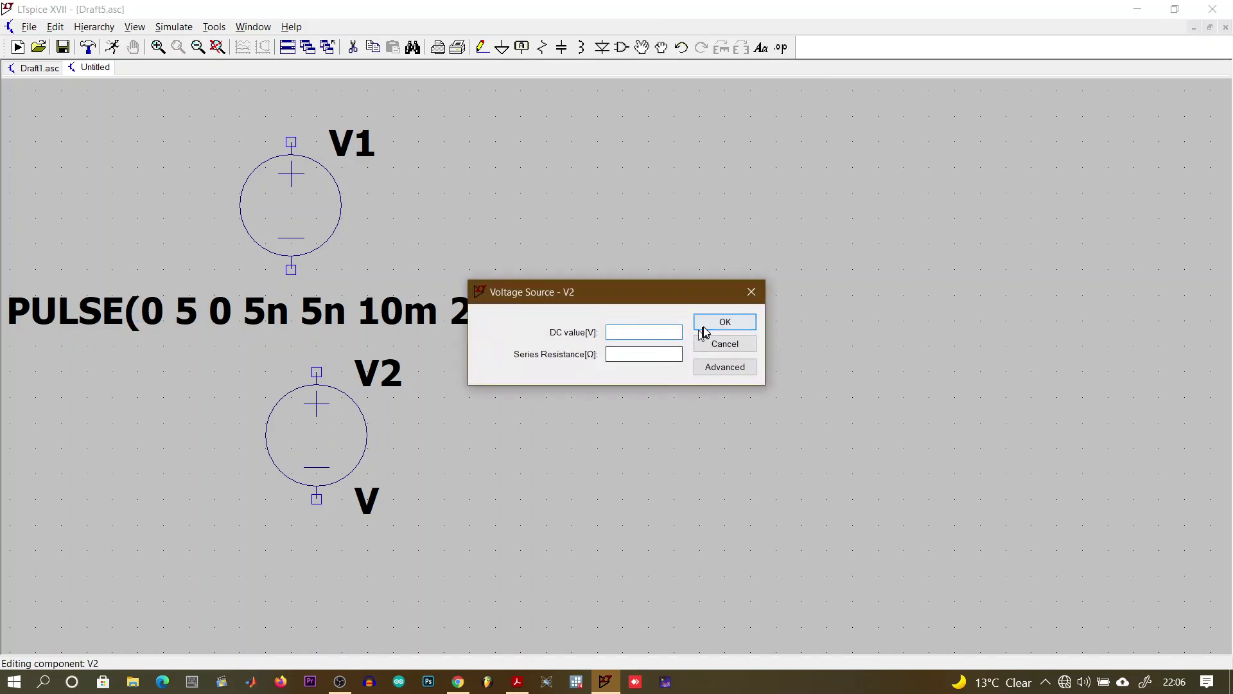
{"action": "left_click", "coordinate": [738, 365]}
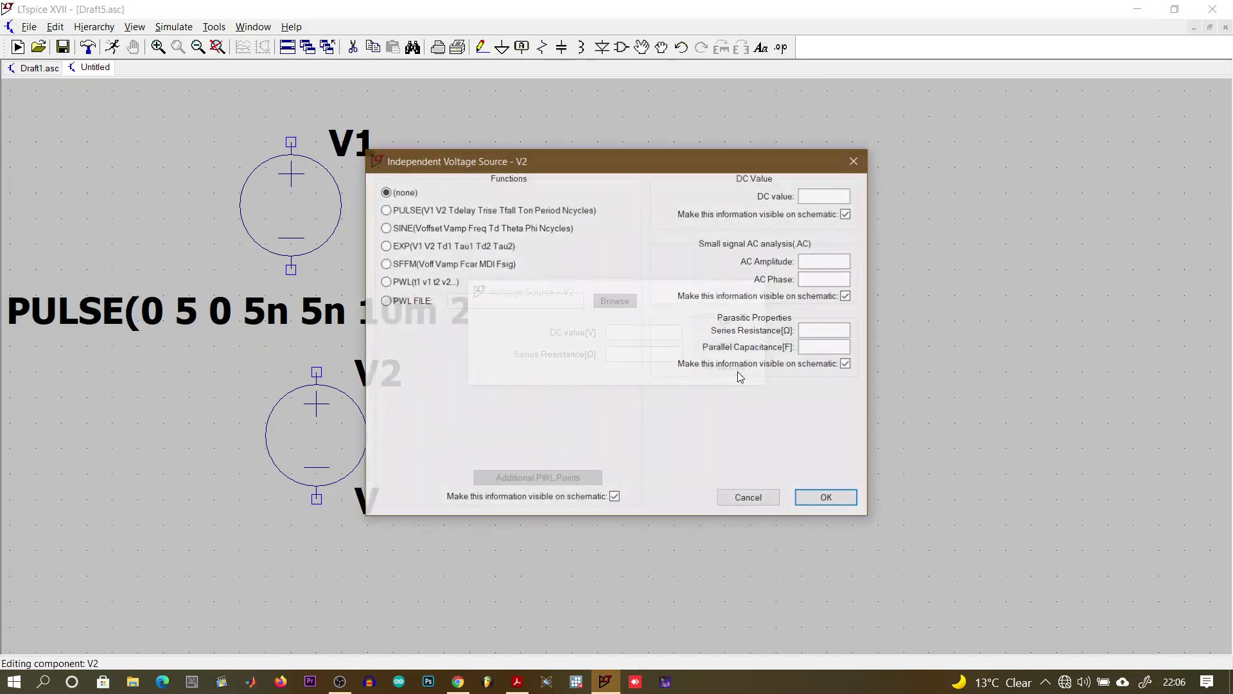
{"action": "left_click", "coordinate": [430, 214]}
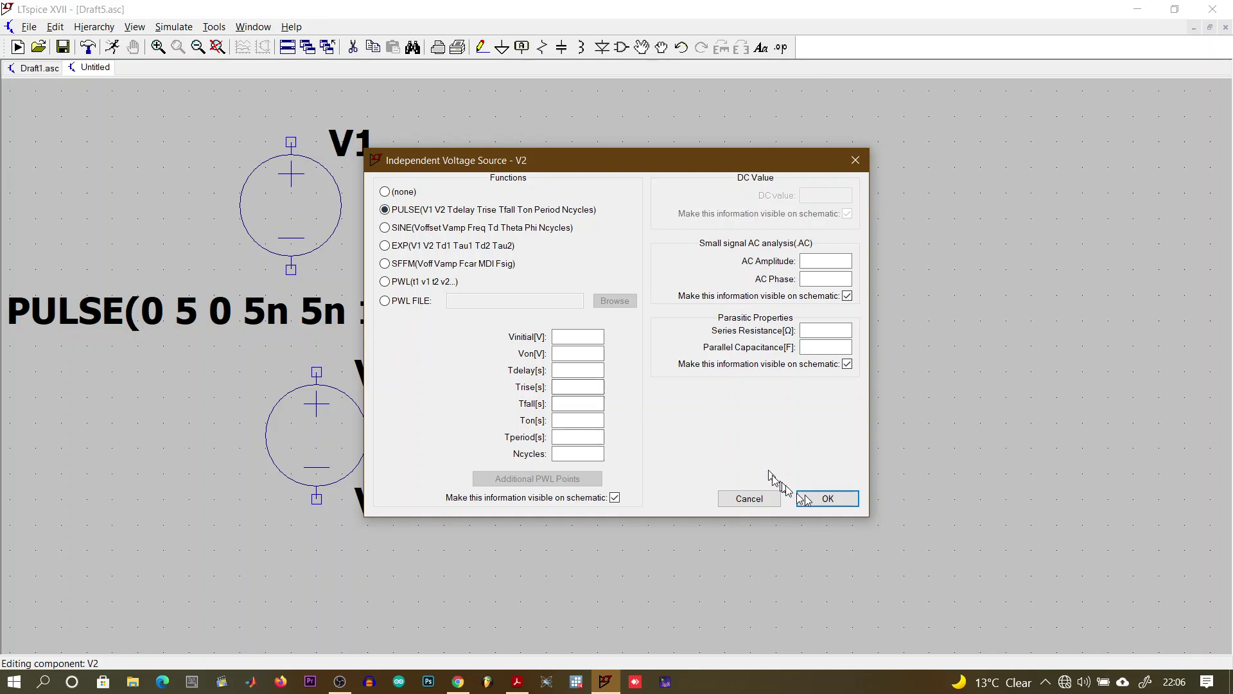
{"action": "left_click", "coordinate": [596, 336]}
{"action": "type", "text": "0"}
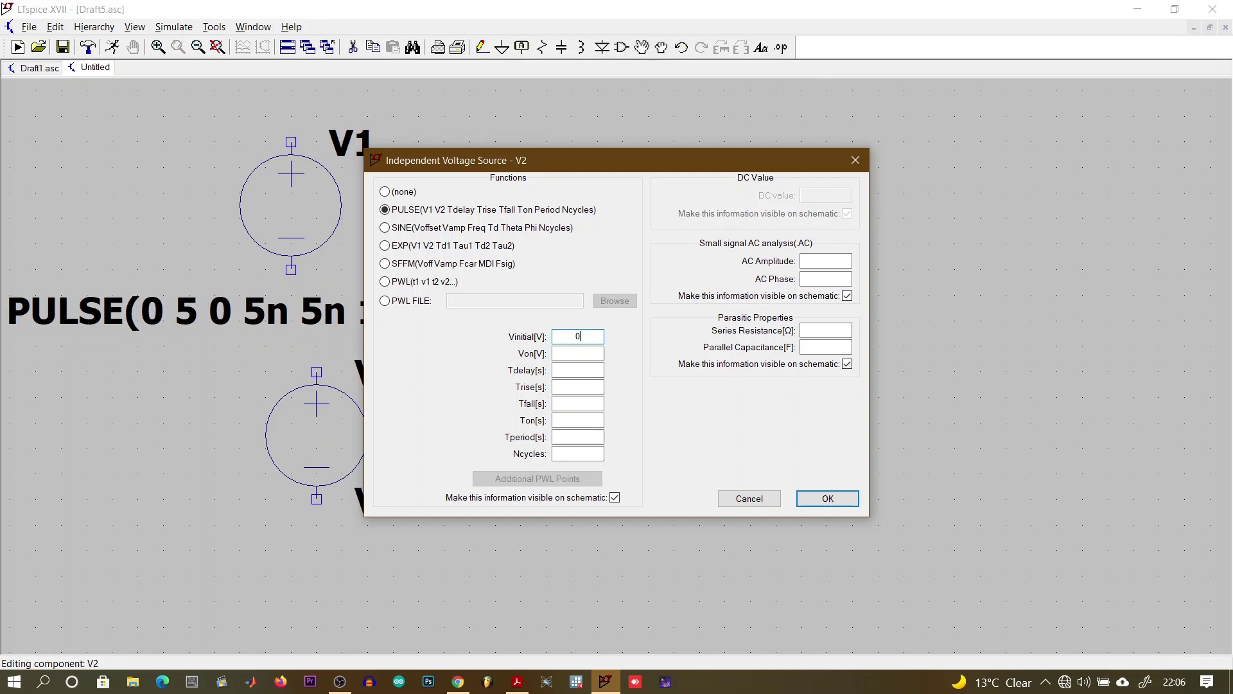
{"action": "left_click", "coordinate": [583, 351]}
{"action": "type", "text": "5"}
{"action": "left_click", "coordinate": [585, 371]}
{"action": "type", "text": "0"}
{"action": "left_click", "coordinate": [581, 387]}
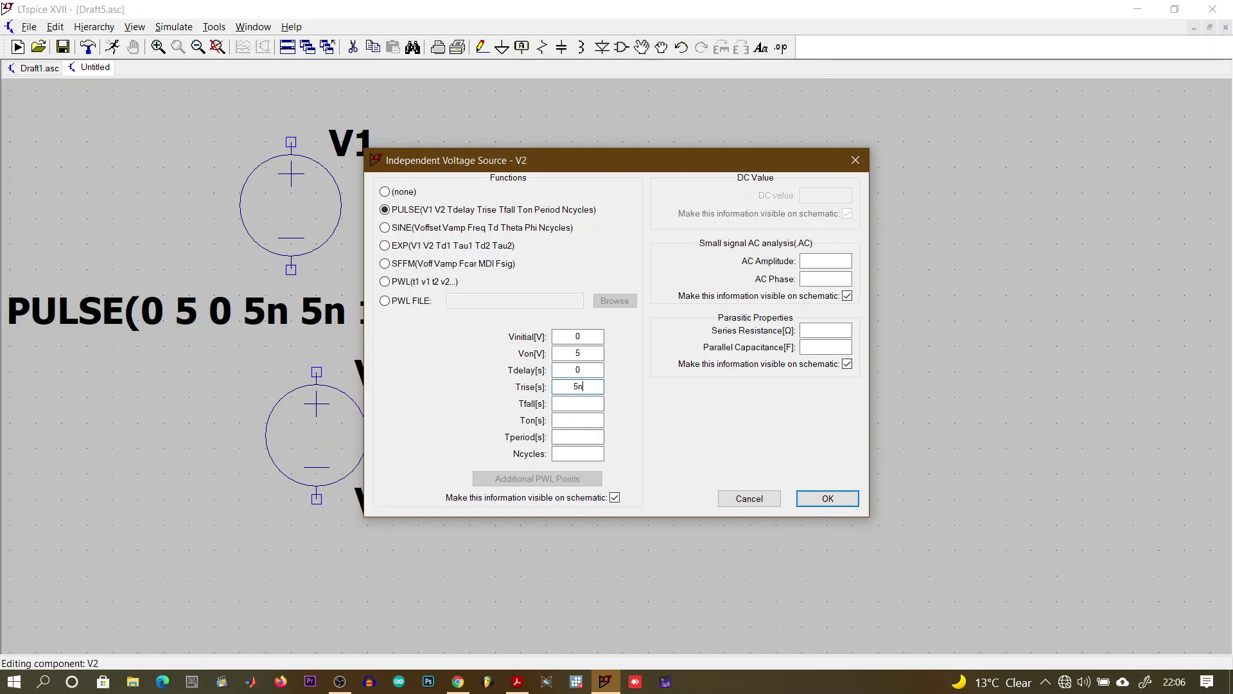
{"action": "left_click", "coordinate": [578, 403]}
{"action": "type", "text": "5n"}
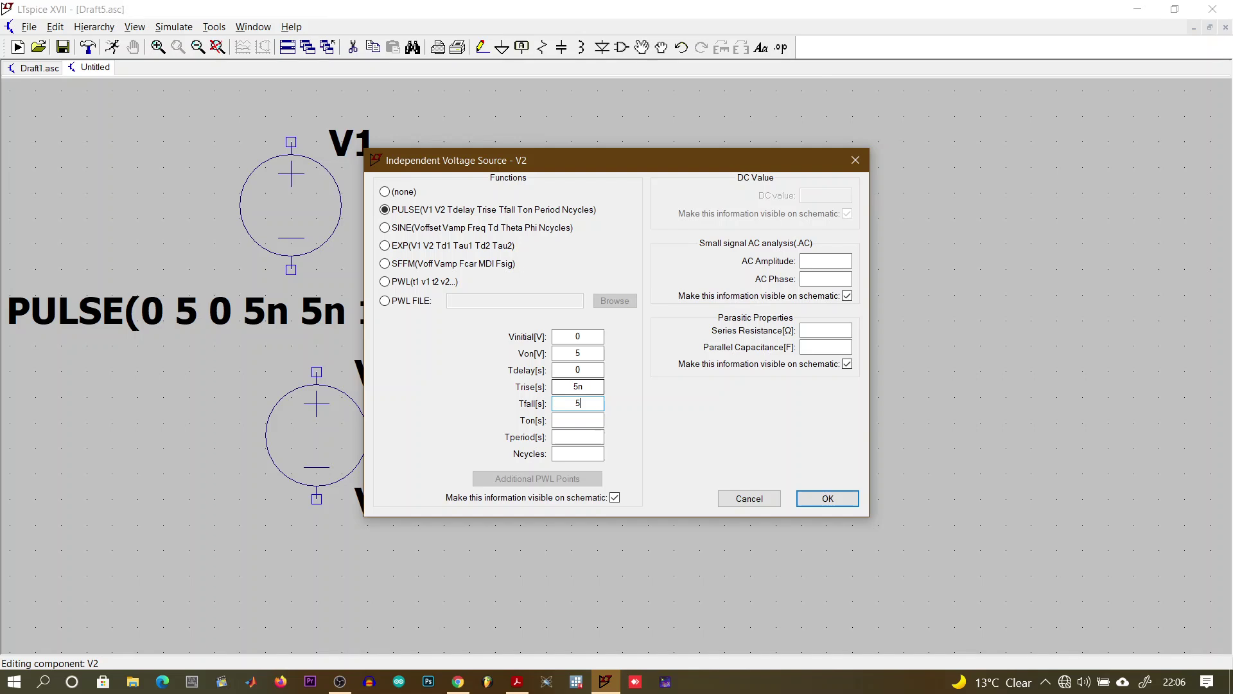
Set V2's pulse on-time to 20m and its period to 40m, and apply the settings
{"action": "left_click", "coordinate": [581, 420]}
{"action": "type", "text": "m"}
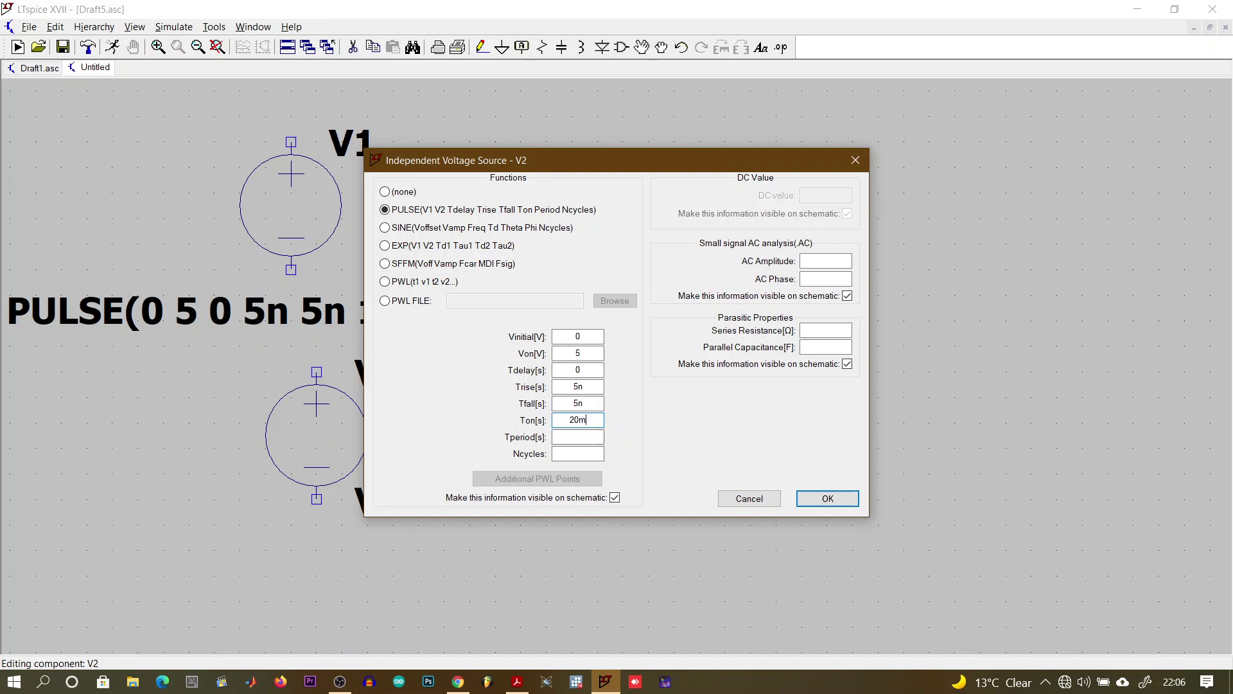
{"action": "key", "text": "Tab"}
{"action": "type", "text": "40m"}
{"action": "left_click", "coordinate": [801, 500]}
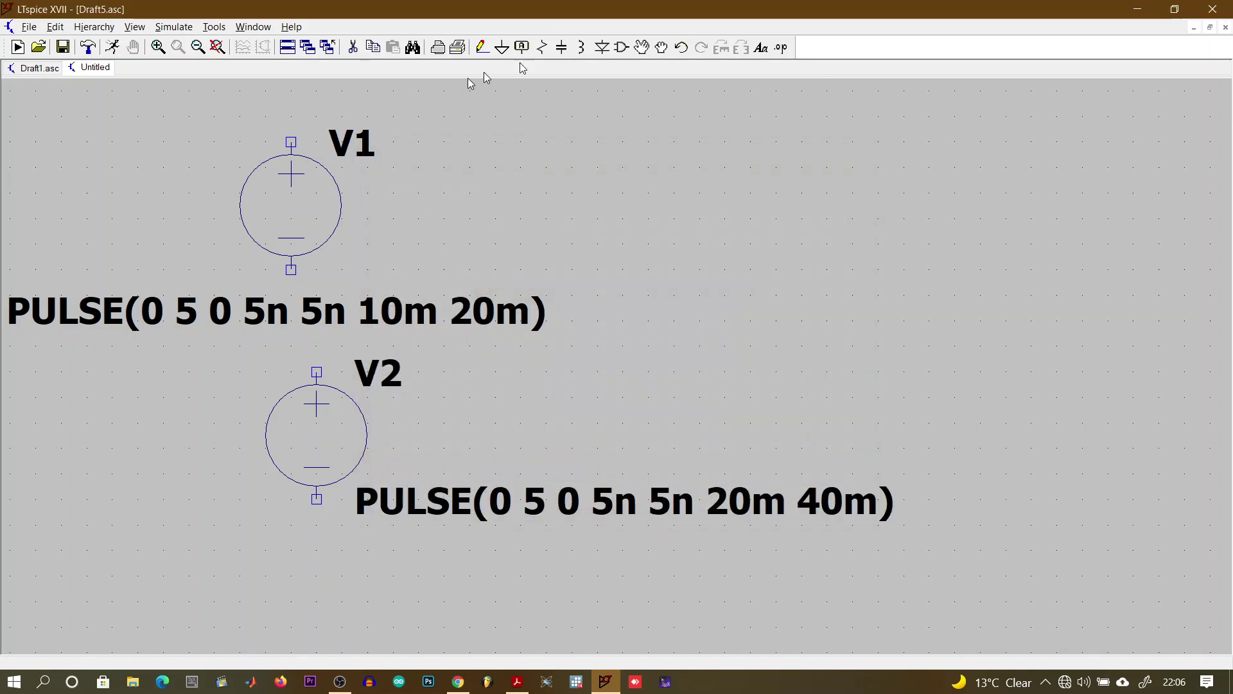
Move V2's PULSE text to just below the lower voltage source
{"action": "left_click", "coordinate": [641, 46]}
{"action": "left_click", "coordinate": [506, 525]}
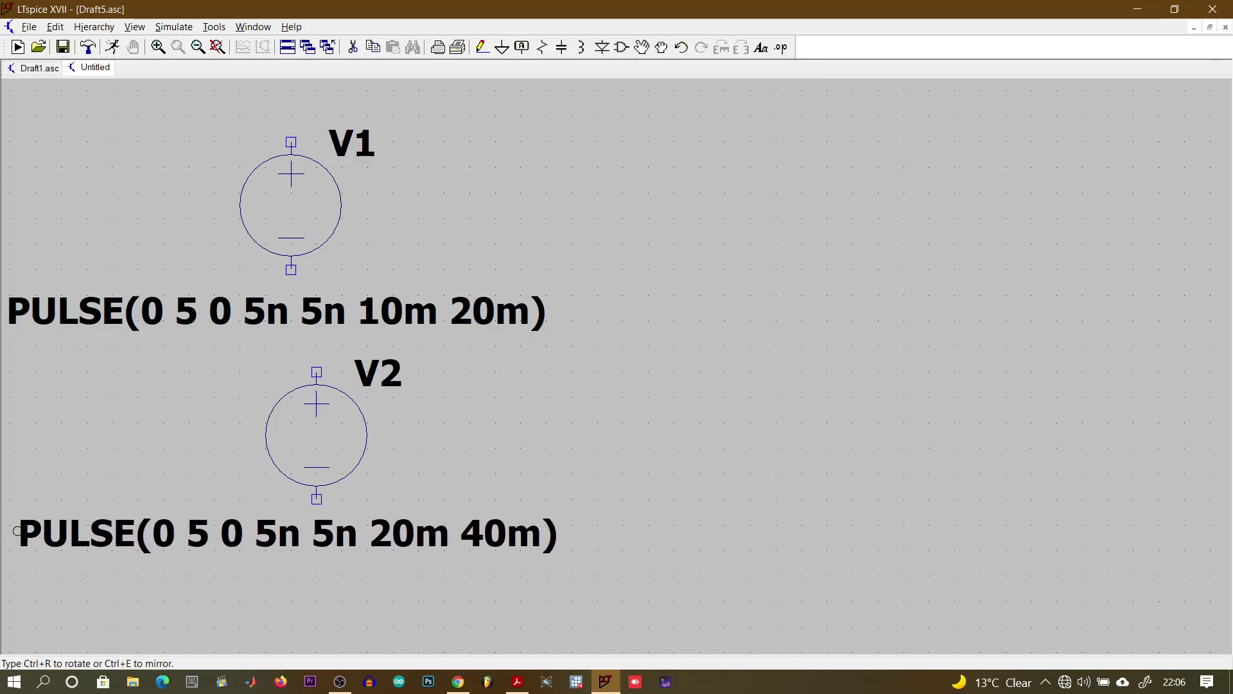
{"action": "left_click", "coordinate": [206, 540]}
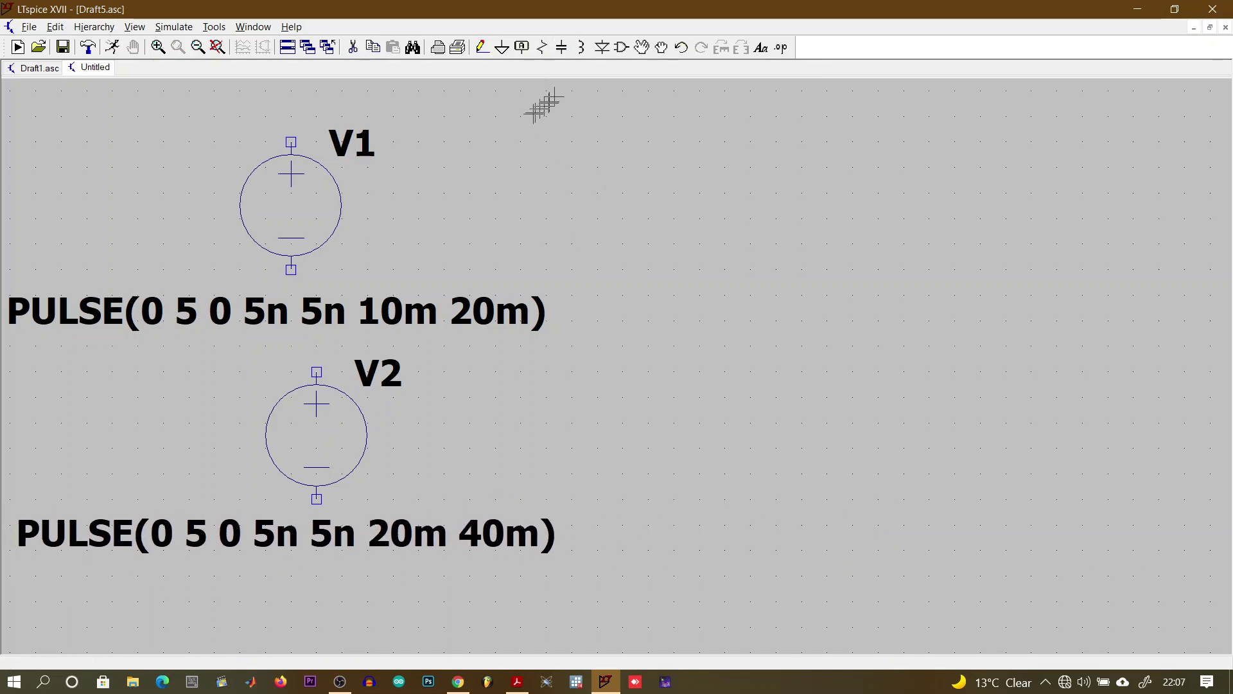
Place one digital AND gate in the empty area to the right of the upper voltage source
{"action": "key", "text": "F2"}
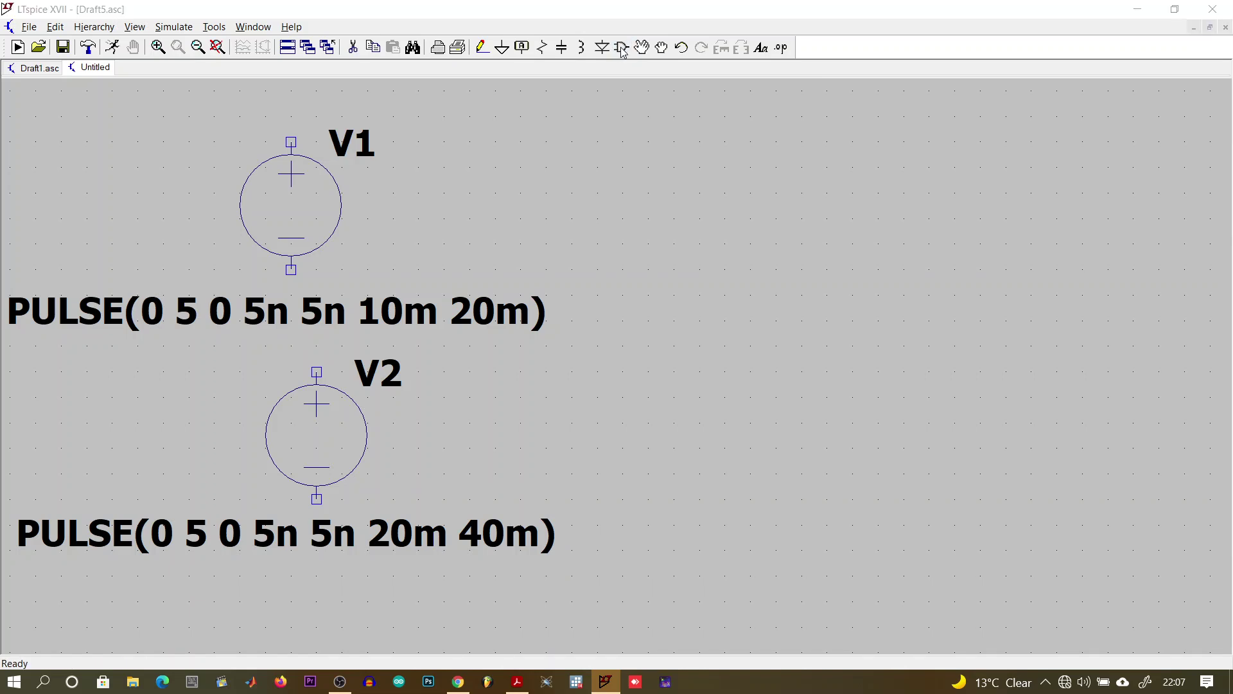
{"action": "type", "text": "and"}
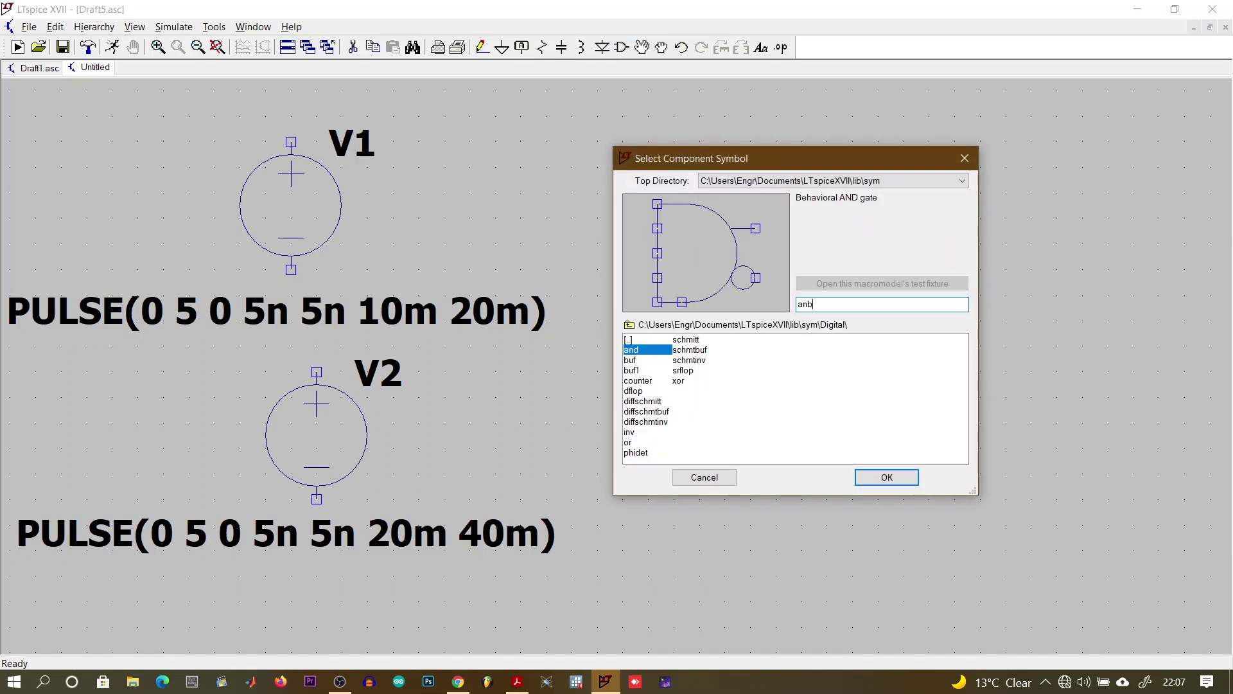
{"action": "left_click", "coordinate": [907, 481]}
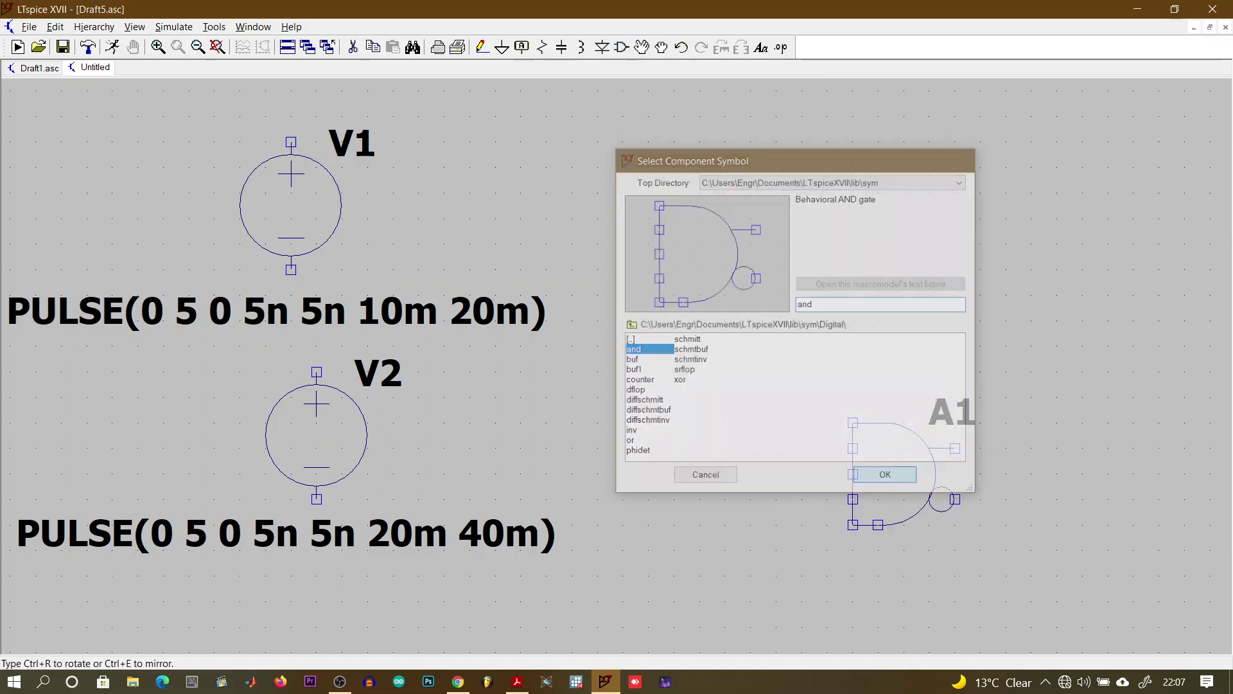
{"action": "left_click", "coordinate": [768, 242]}
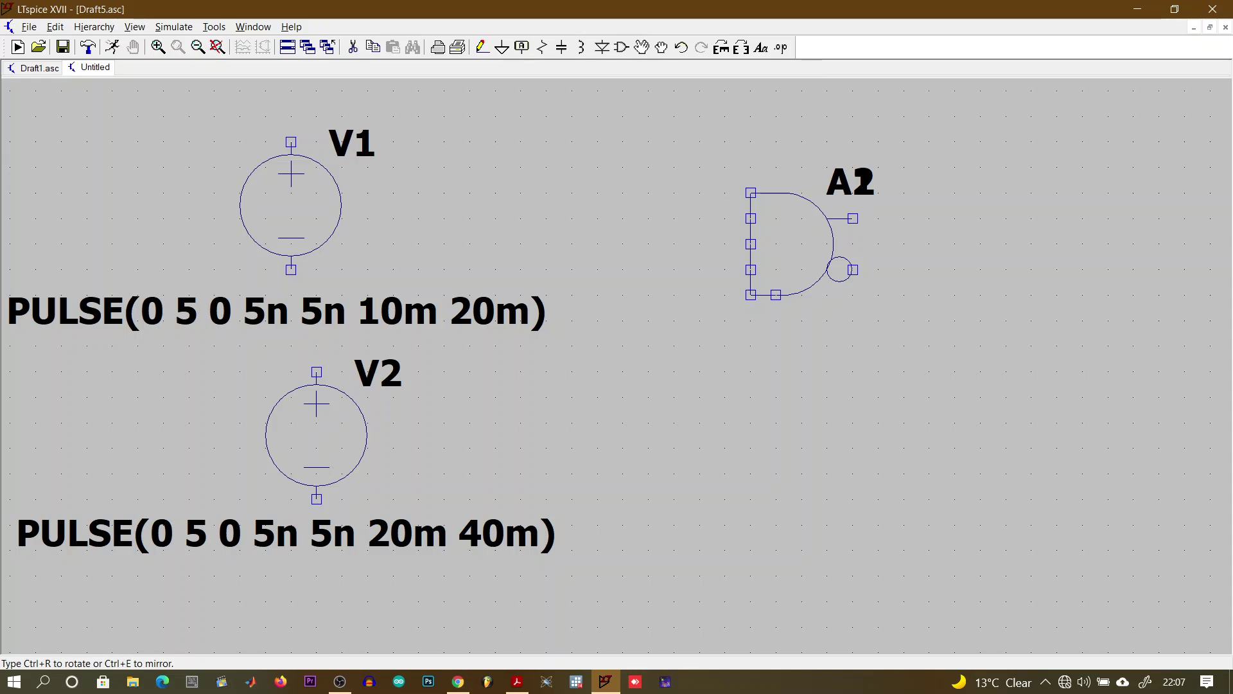
{"action": "key", "text": "Escape"}
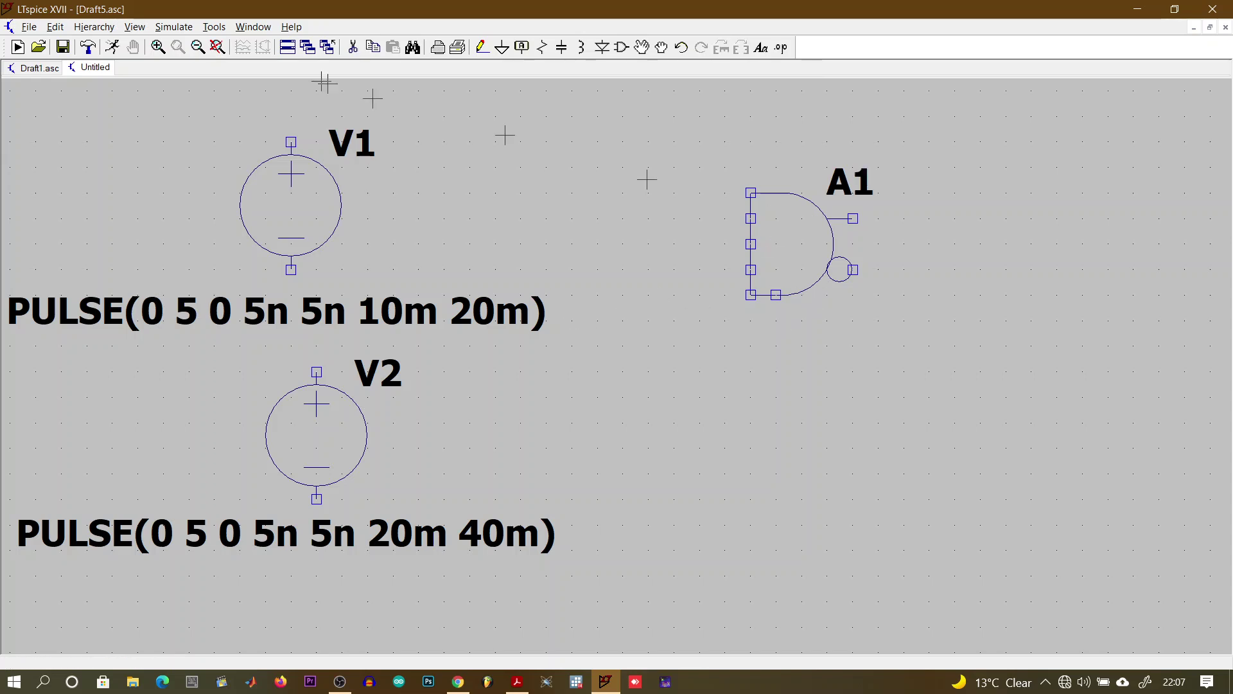
Rename voltage source V1 to S and voltage source V2 to R
{"action": "right_click", "coordinate": [351, 140]}
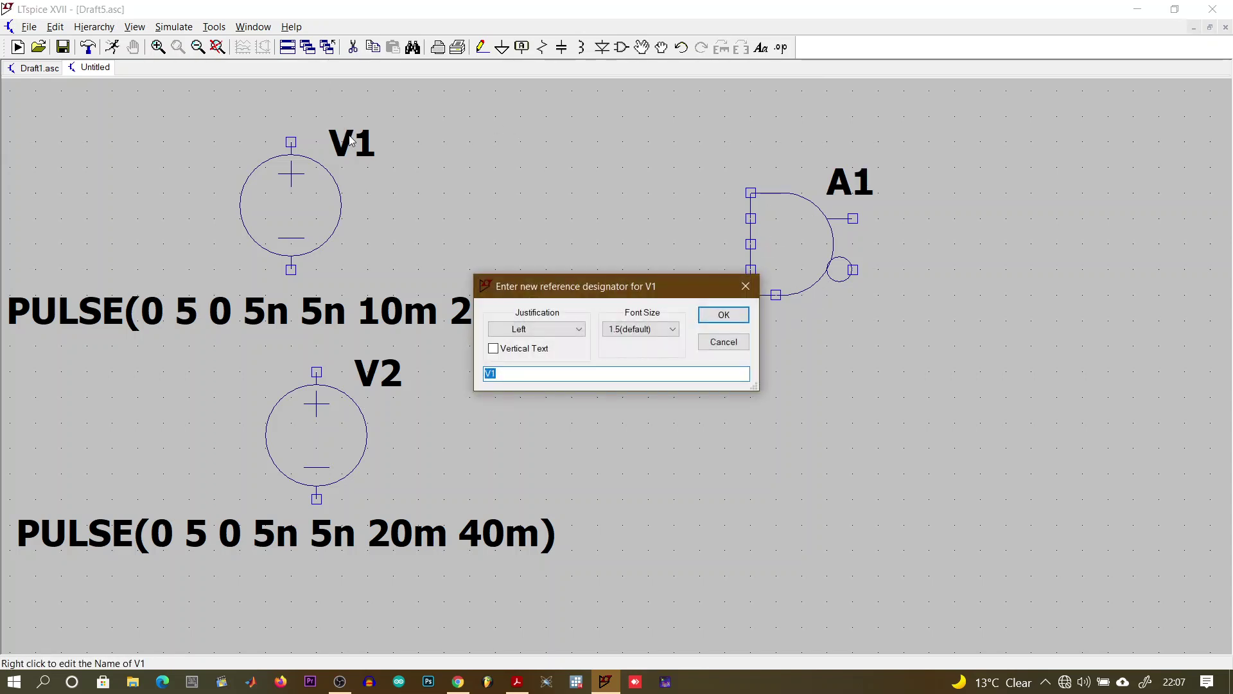
{"action": "type", "text": "r"}
{"action": "key", "text": "BackSpace"}
{"action": "type", "text": "R"}
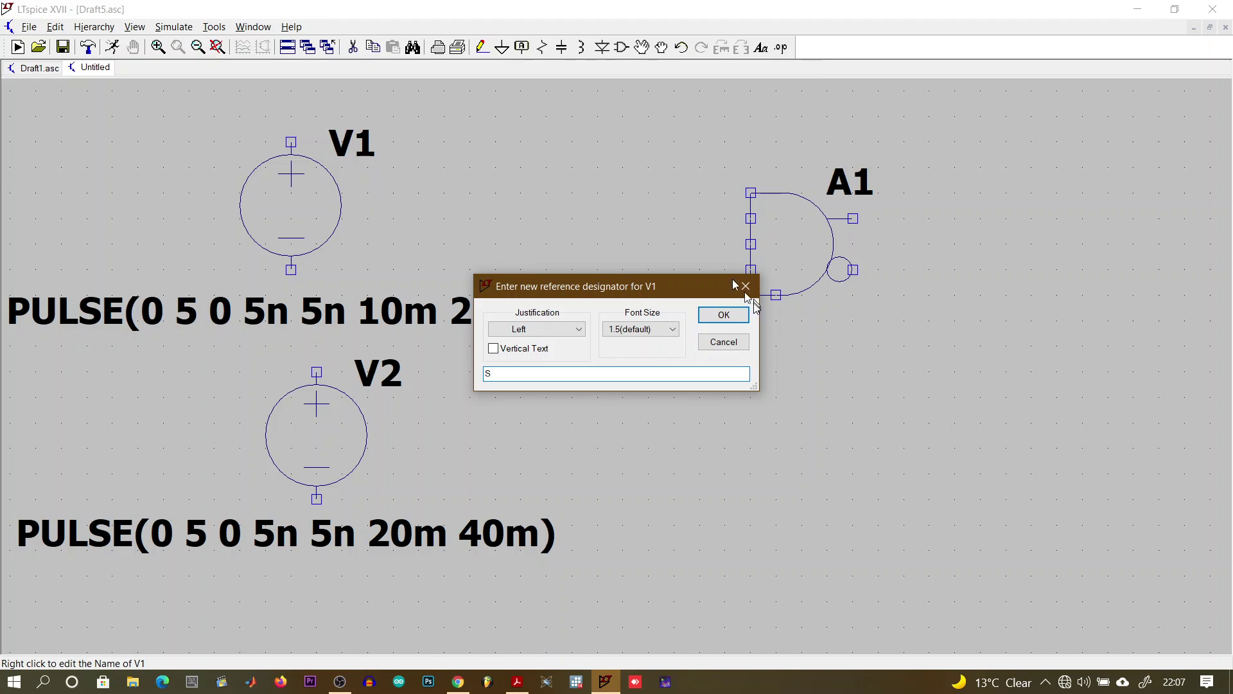
{"action": "left_click", "coordinate": [736, 316]}
{"action": "right_click", "coordinate": [383, 380]}
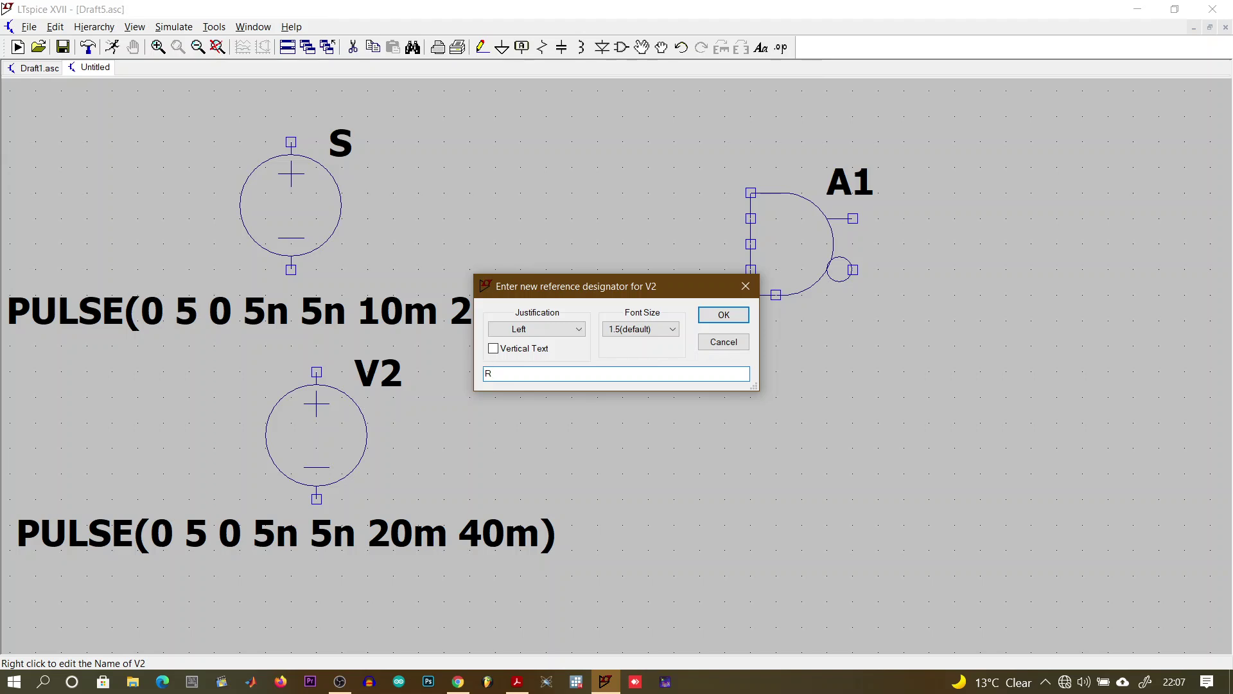
{"action": "left_click", "coordinate": [724, 315]}
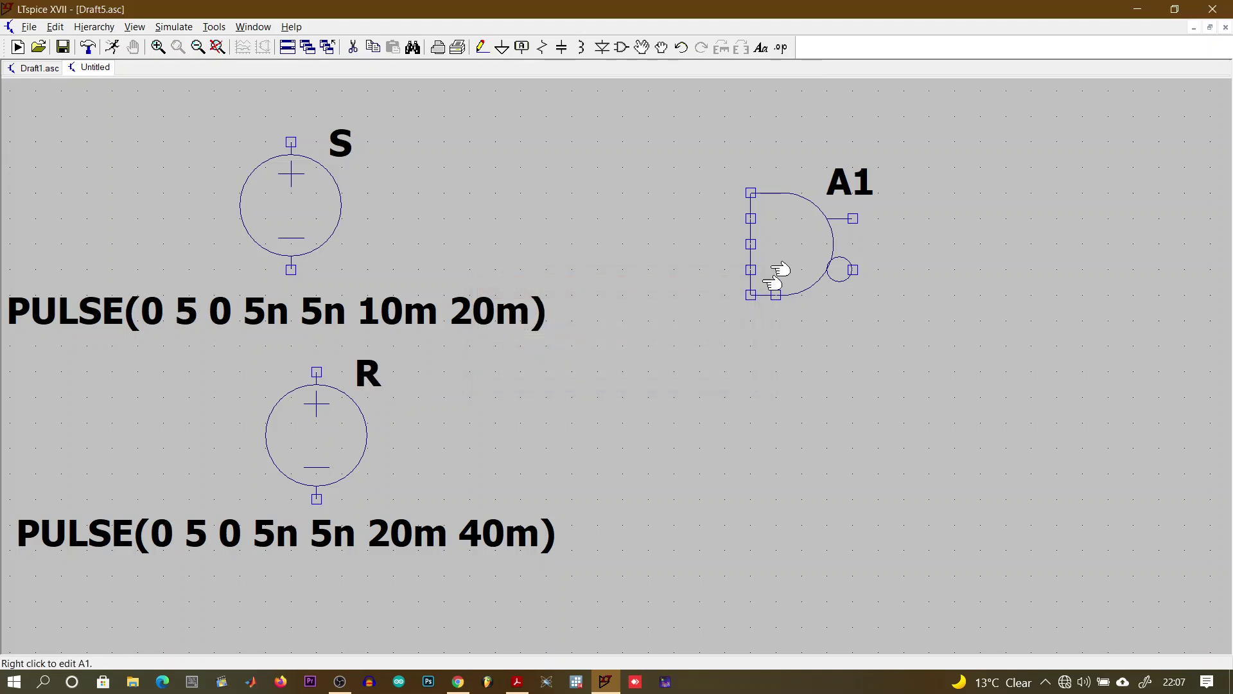
Rename the AND gate's reference designator to Y
{"action": "right_click", "coordinate": [850, 187]}
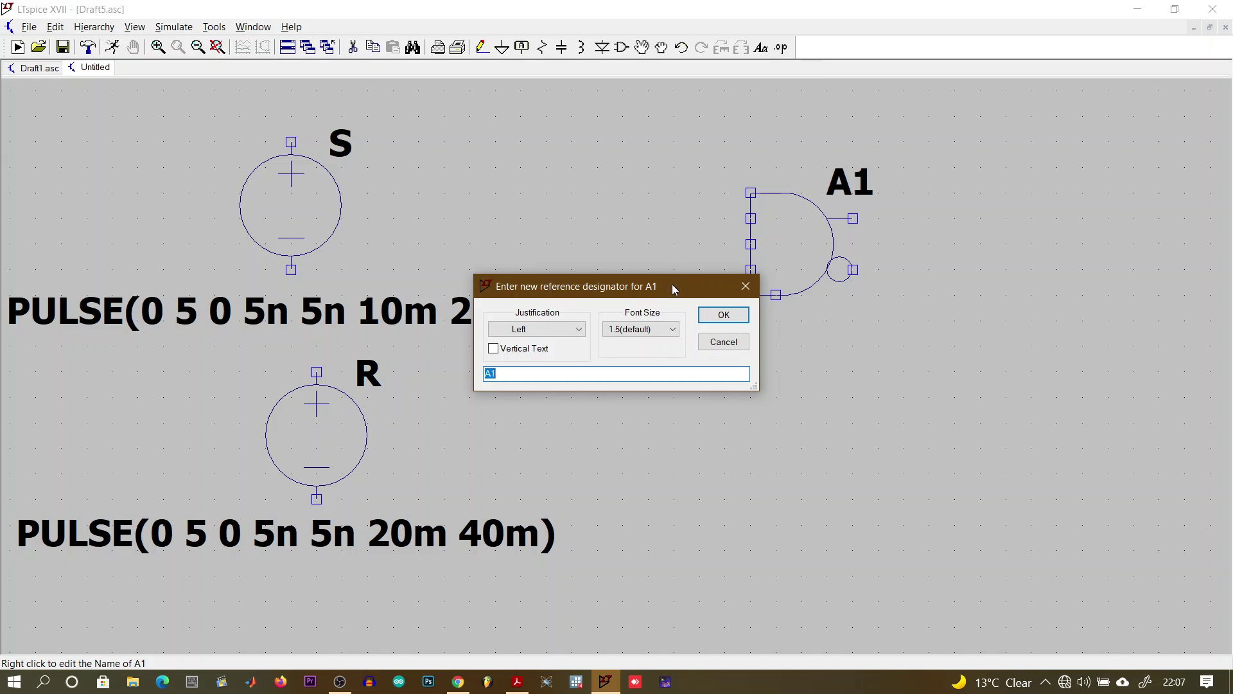
{"action": "left_click_drag", "start_coordinate": [672, 284], "coordinate": [1086, 161]}
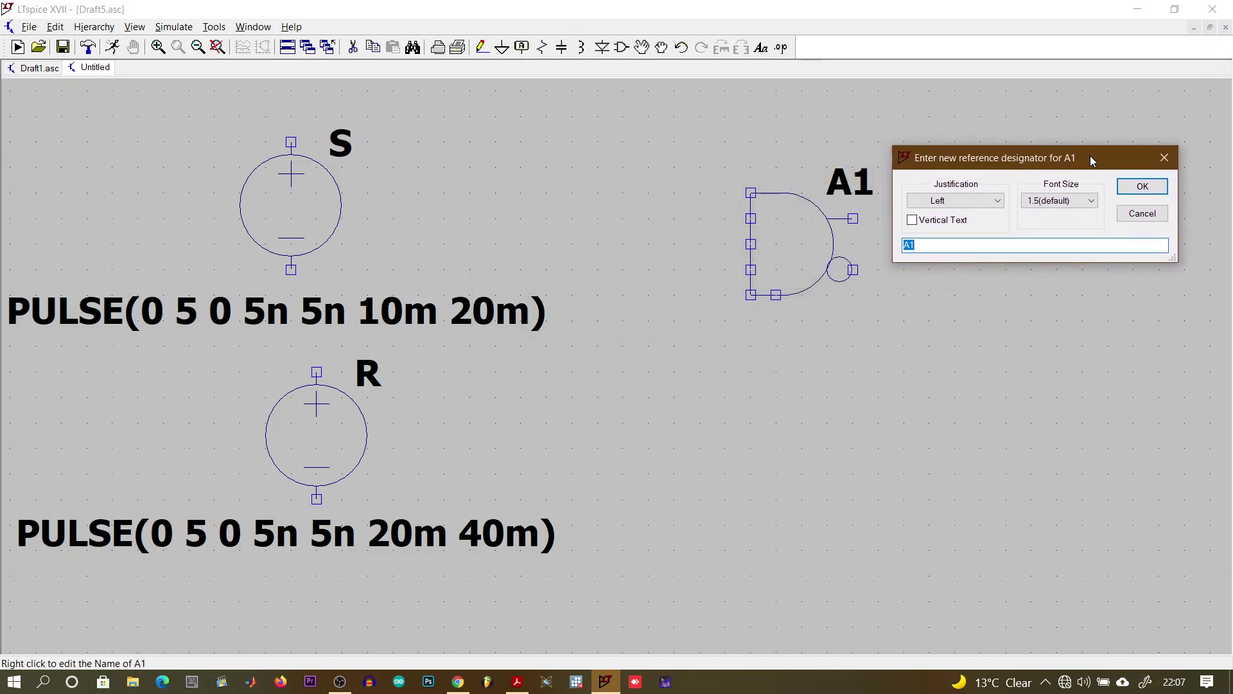
{"action": "key", "text": "Return"}
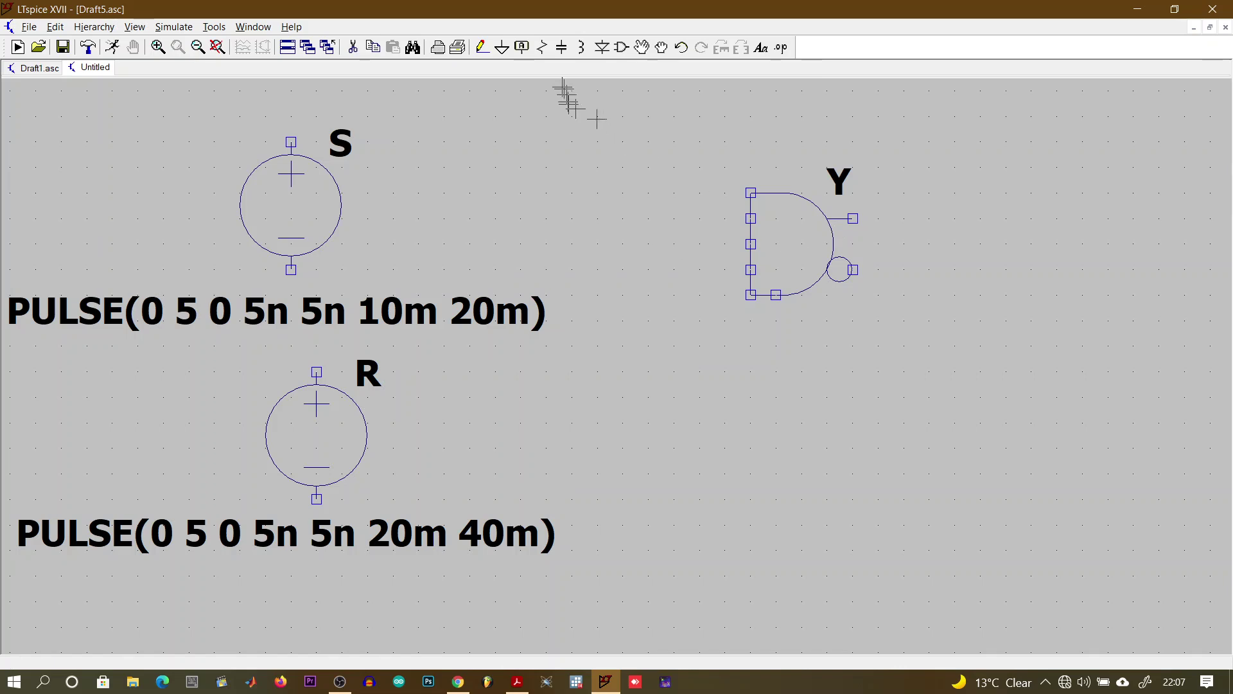
Wire the positive terminal of source S over to the second input pin from the top of AND gate Y
{"action": "left_click", "coordinate": [483, 48]}
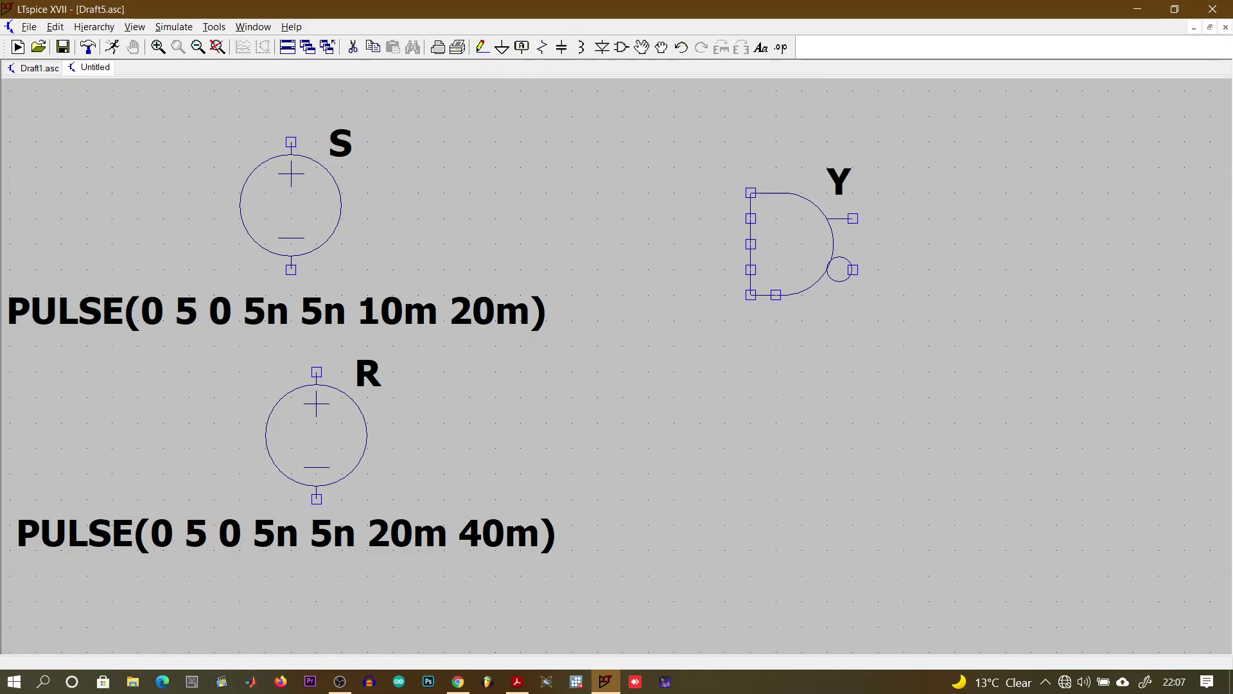
{"action": "left_click", "coordinate": [291, 141]}
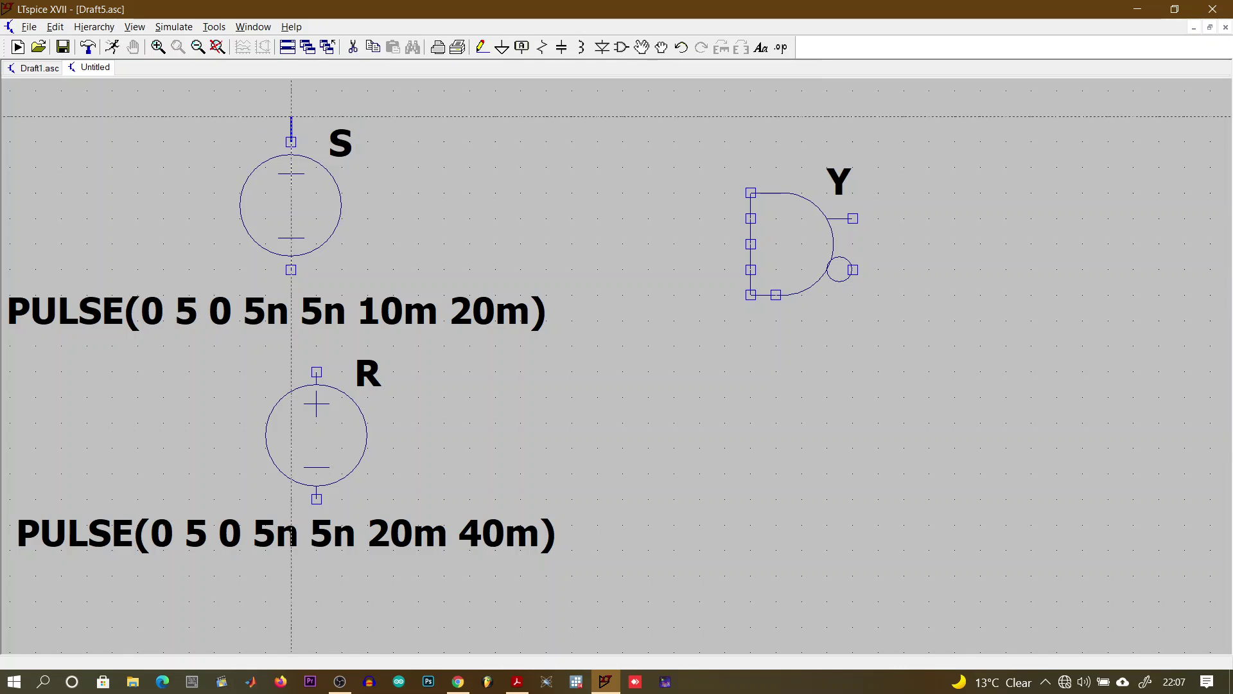
{"action": "left_click", "coordinate": [291, 117]}
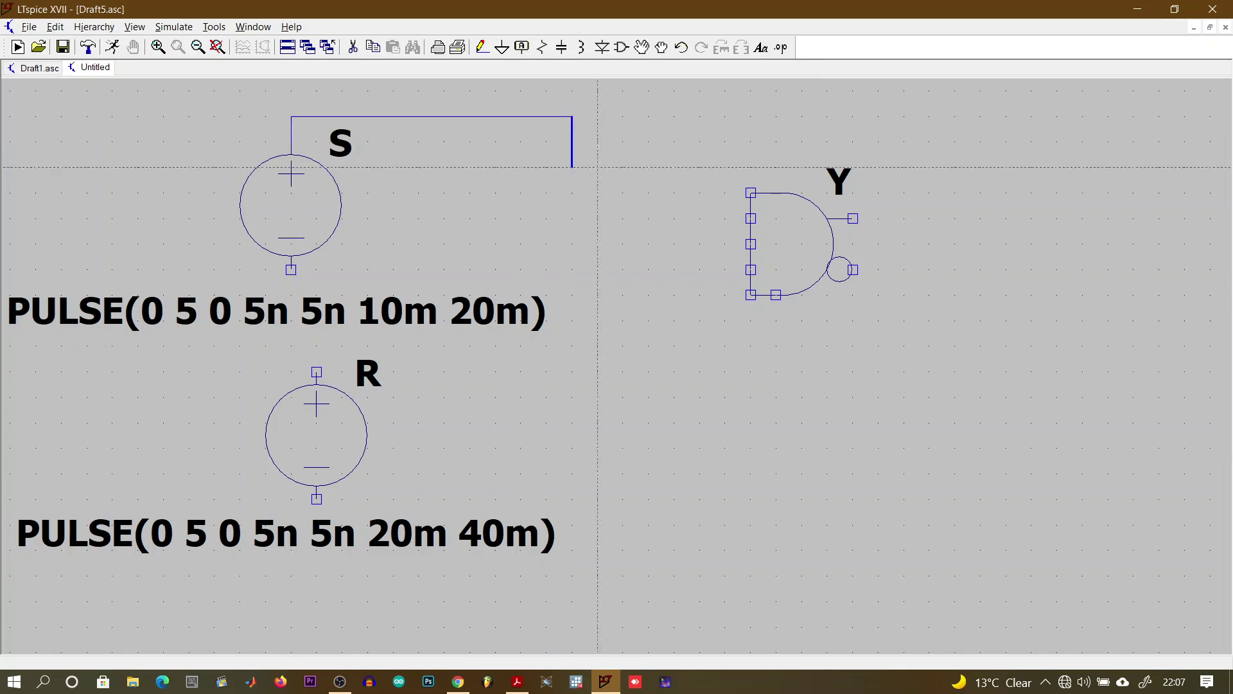
{"action": "left_click", "coordinate": [573, 218]}
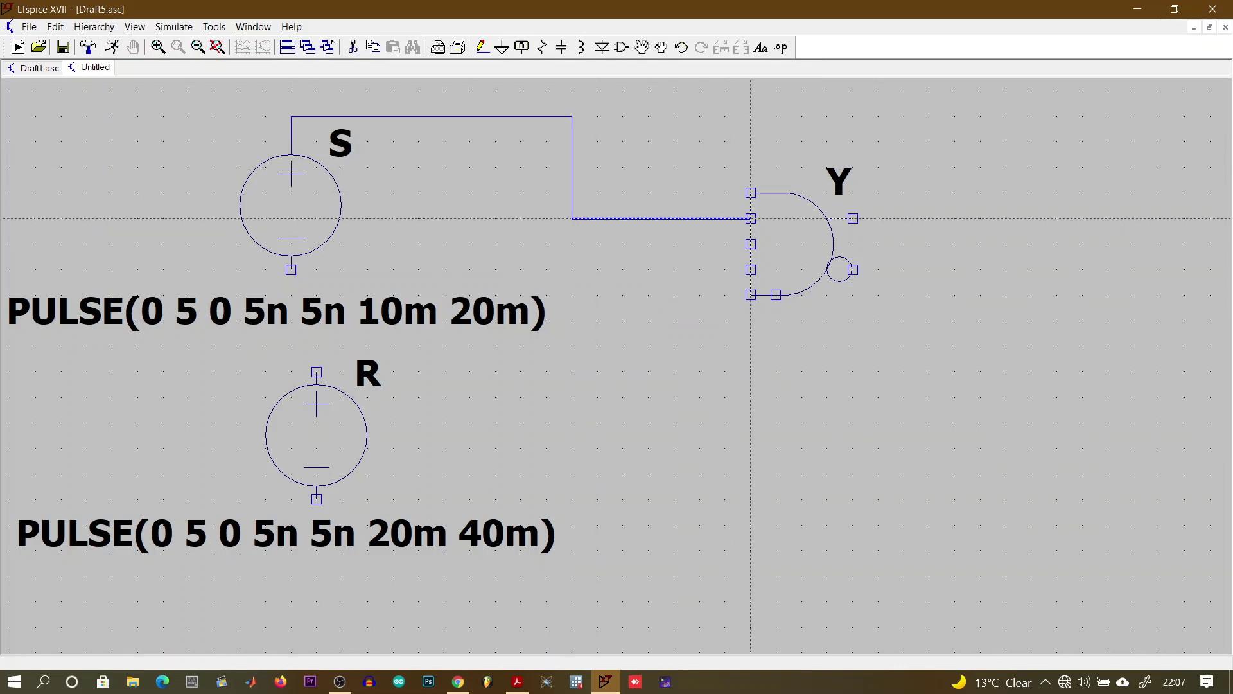
{"action": "left_click", "coordinate": [751, 218]}
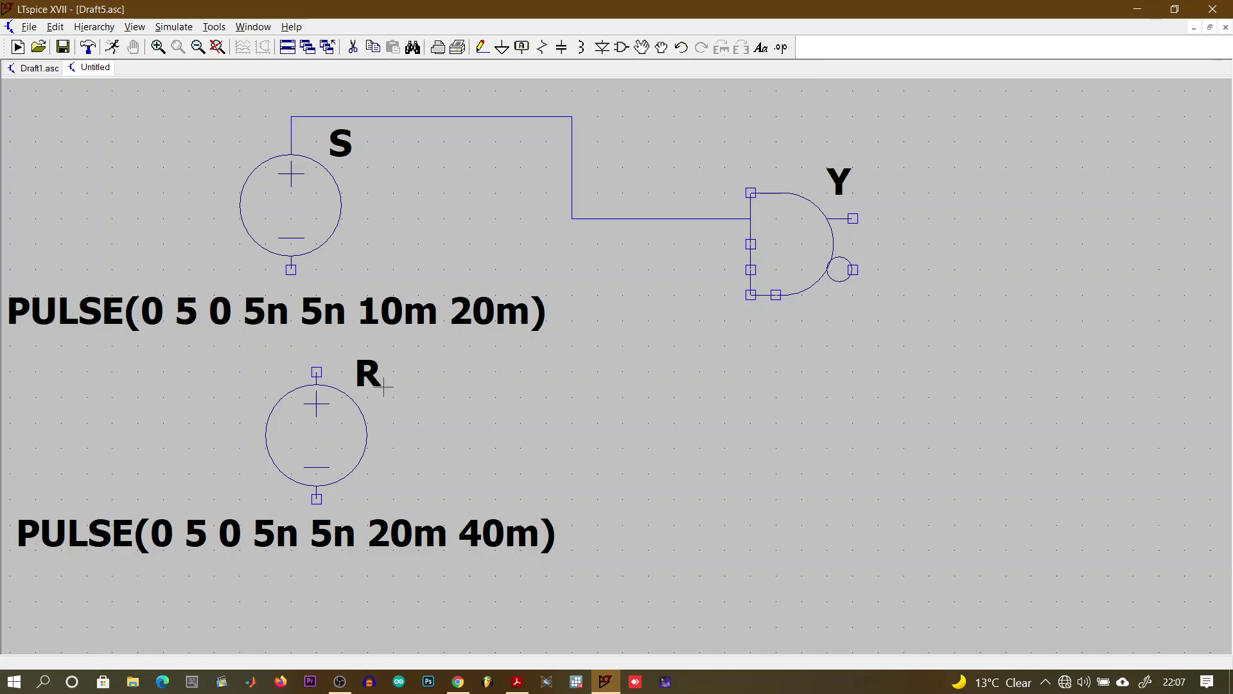
Wire source R's positive terminal to the gate's input just above its lower corner, and extend a short wire from the gate's non-inverted output
{"action": "left_click", "coordinate": [317, 371]}
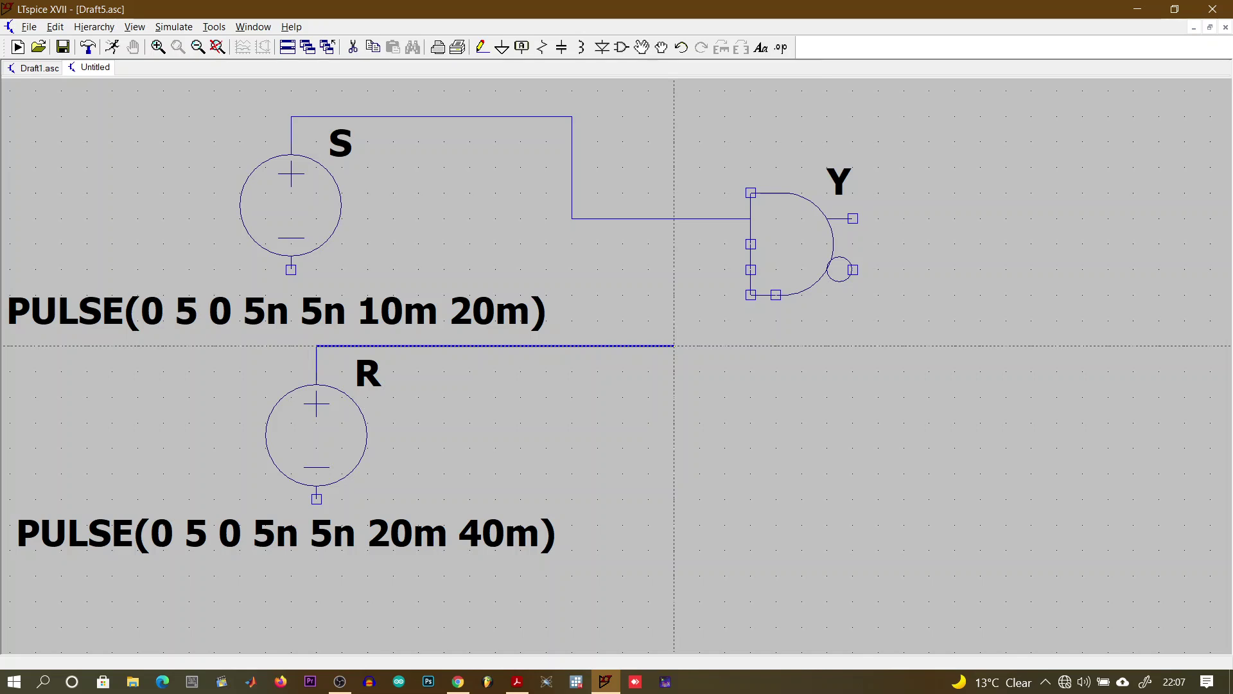
{"action": "left_click", "coordinate": [674, 346]}
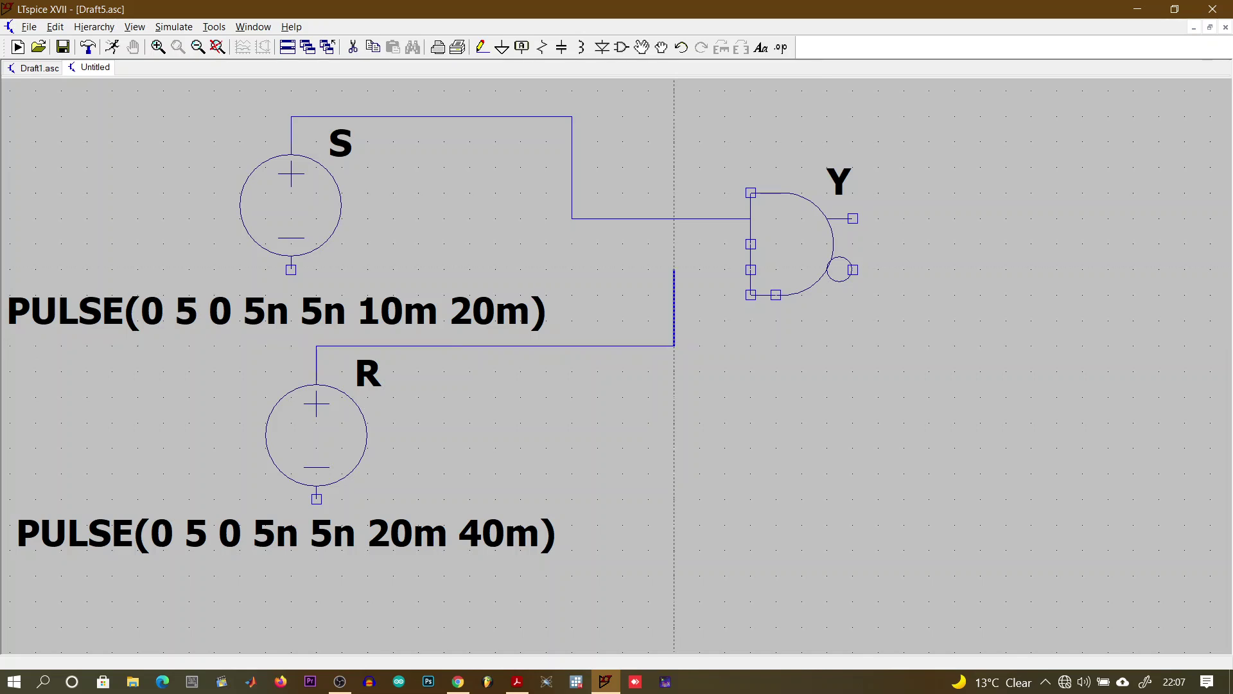
{"action": "left_click", "coordinate": [750, 270]}
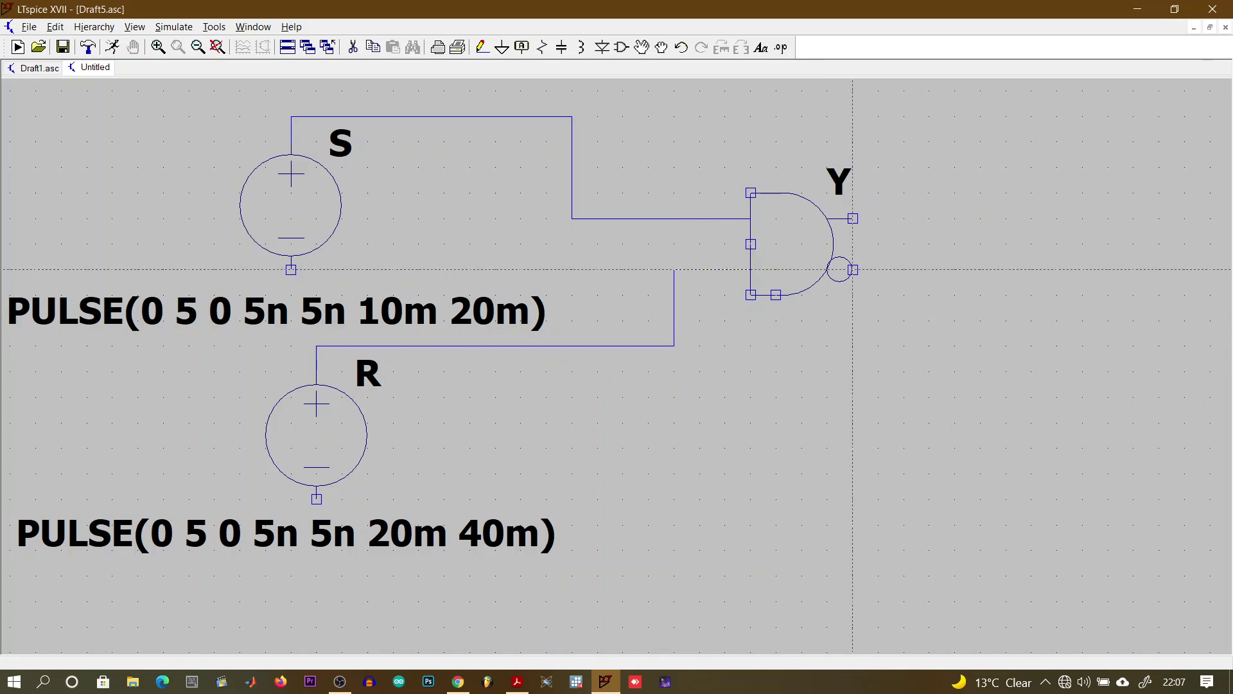
{"action": "left_click", "coordinate": [853, 218]}
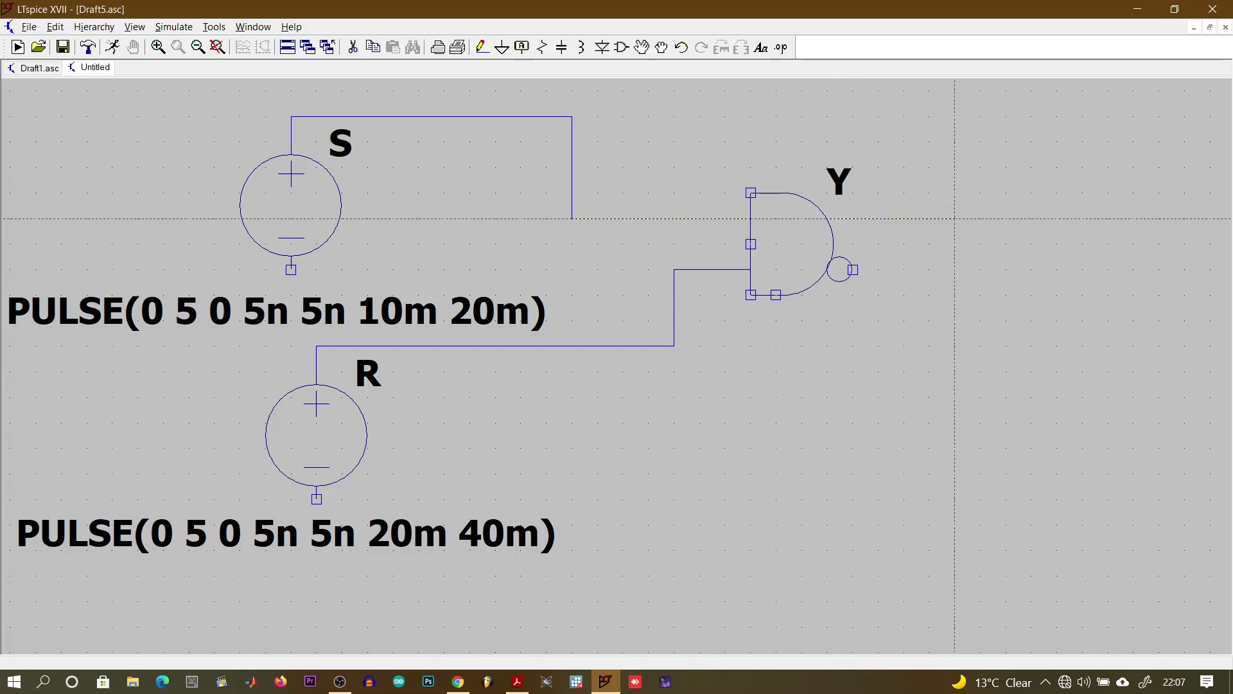
{"action": "left_click", "coordinate": [955, 218]}
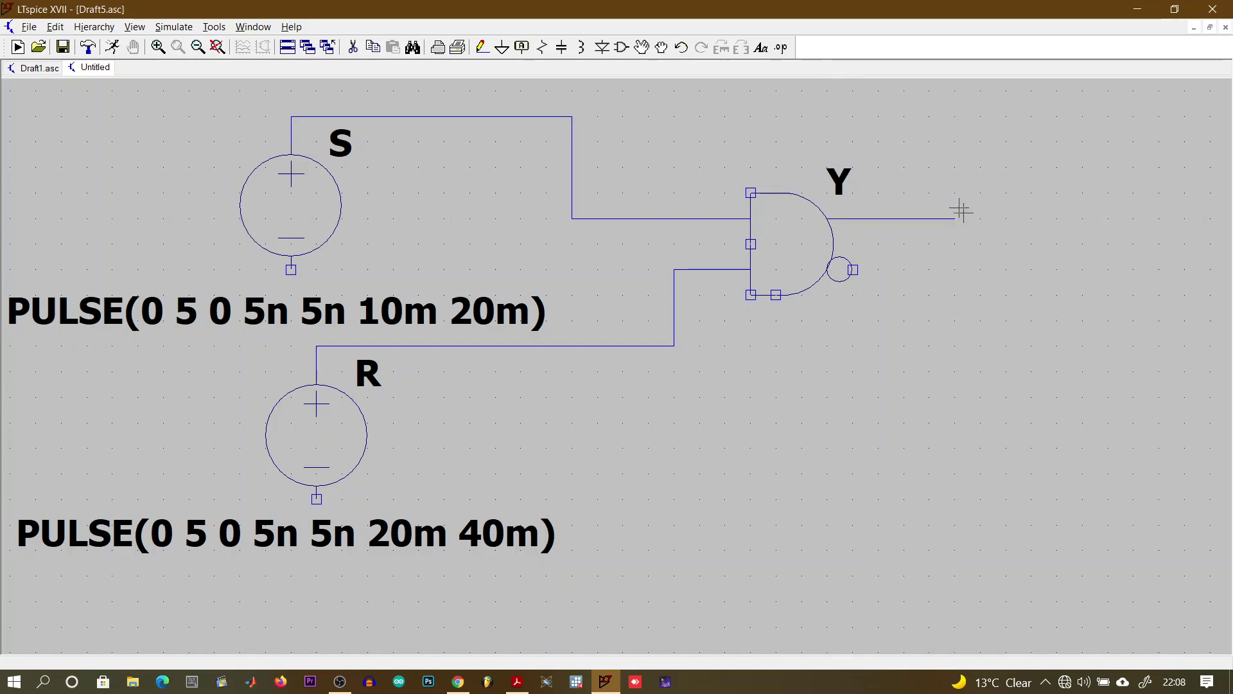
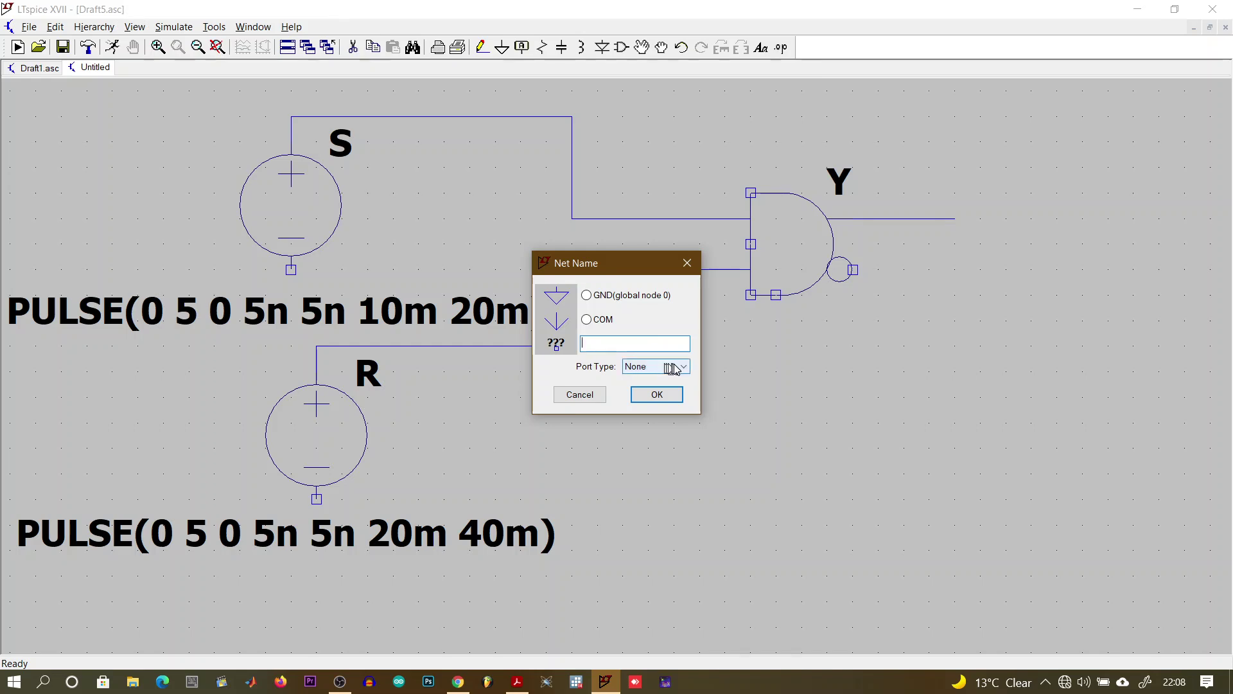
Label the free end of the gate's output wire with the net name S_AND_R, using port type Output
{"action": "left_click", "coordinate": [657, 371]}
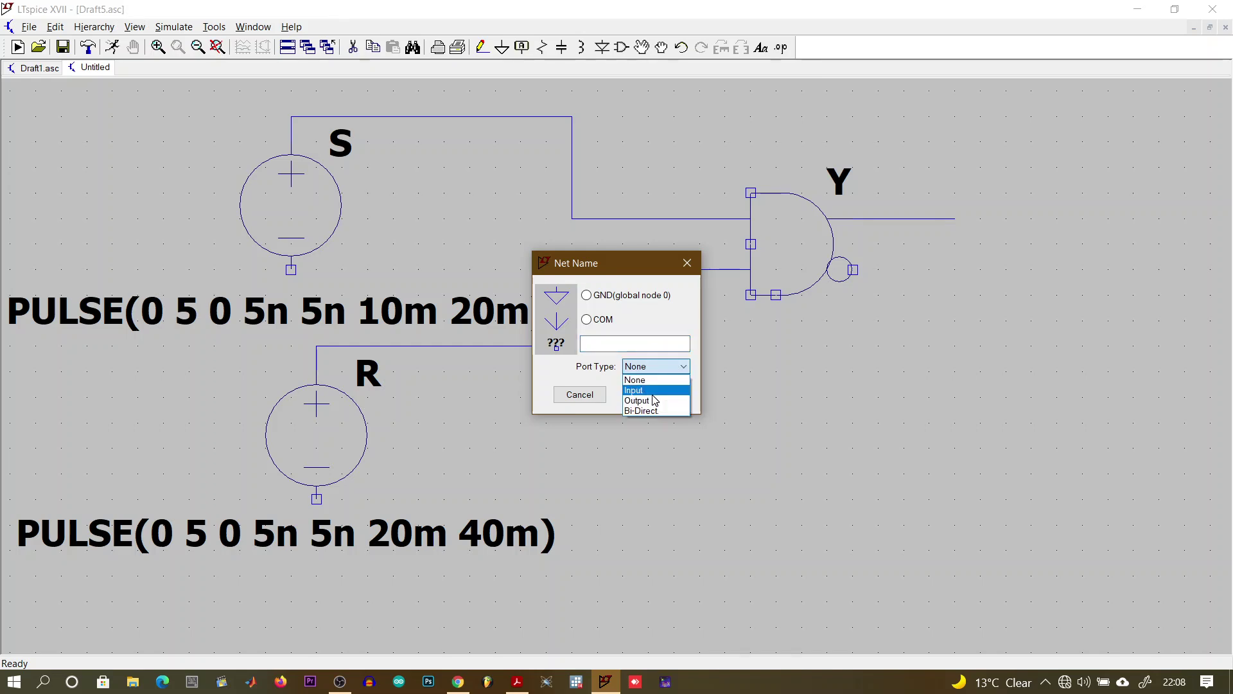
{"action": "left_click", "coordinate": [655, 400]}
{"action": "left_click", "coordinate": [620, 345]}
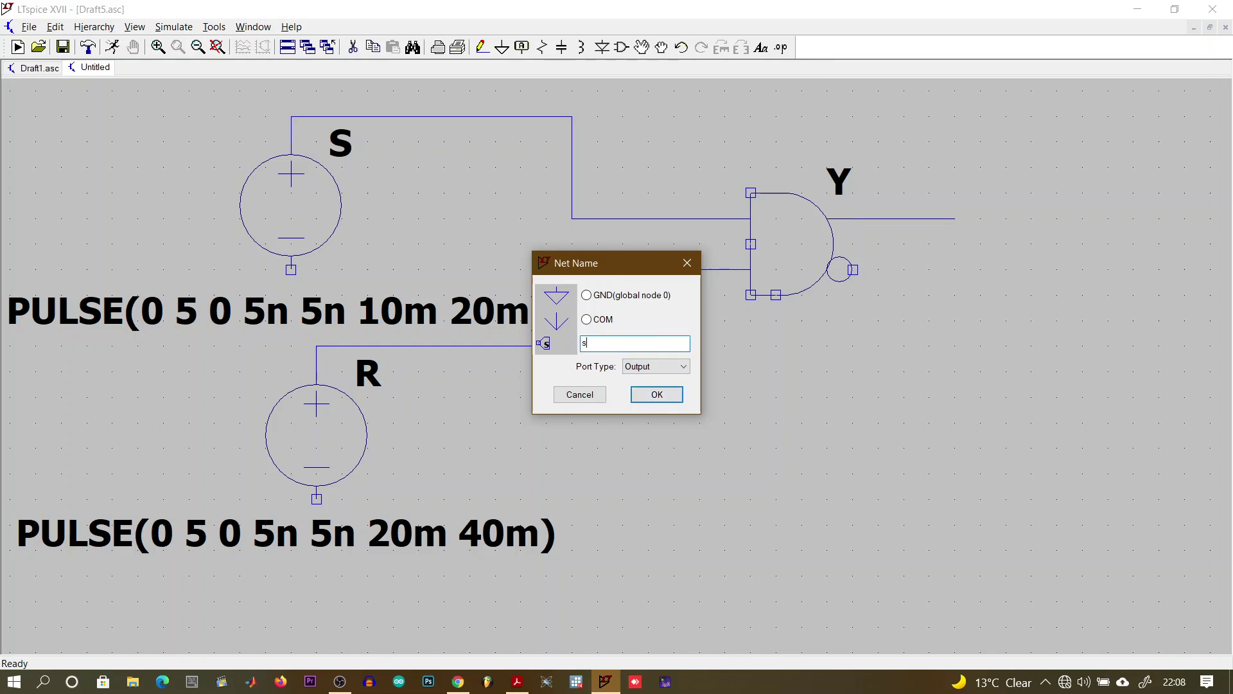
{"action": "key", "text": "BackSpace"}
{"action": "type", "text": "S_AND_R"}
{"action": "left_click", "coordinate": [649, 394]}
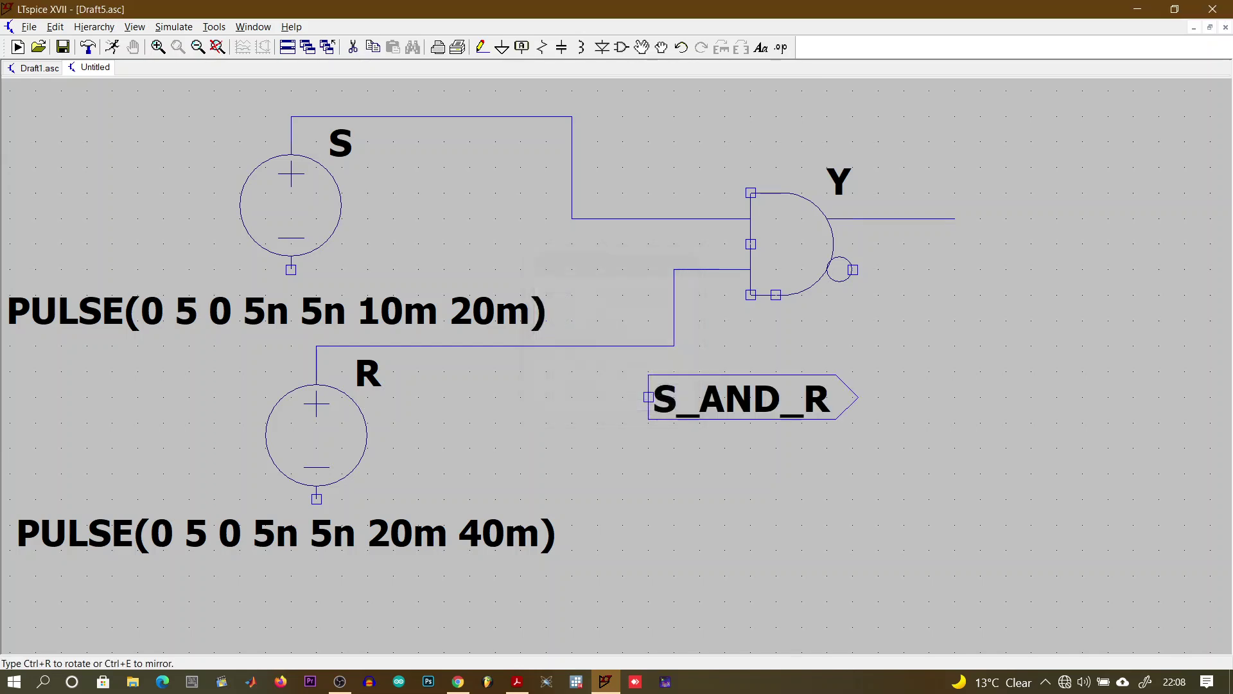
{"action": "left_click", "coordinate": [955, 218]}
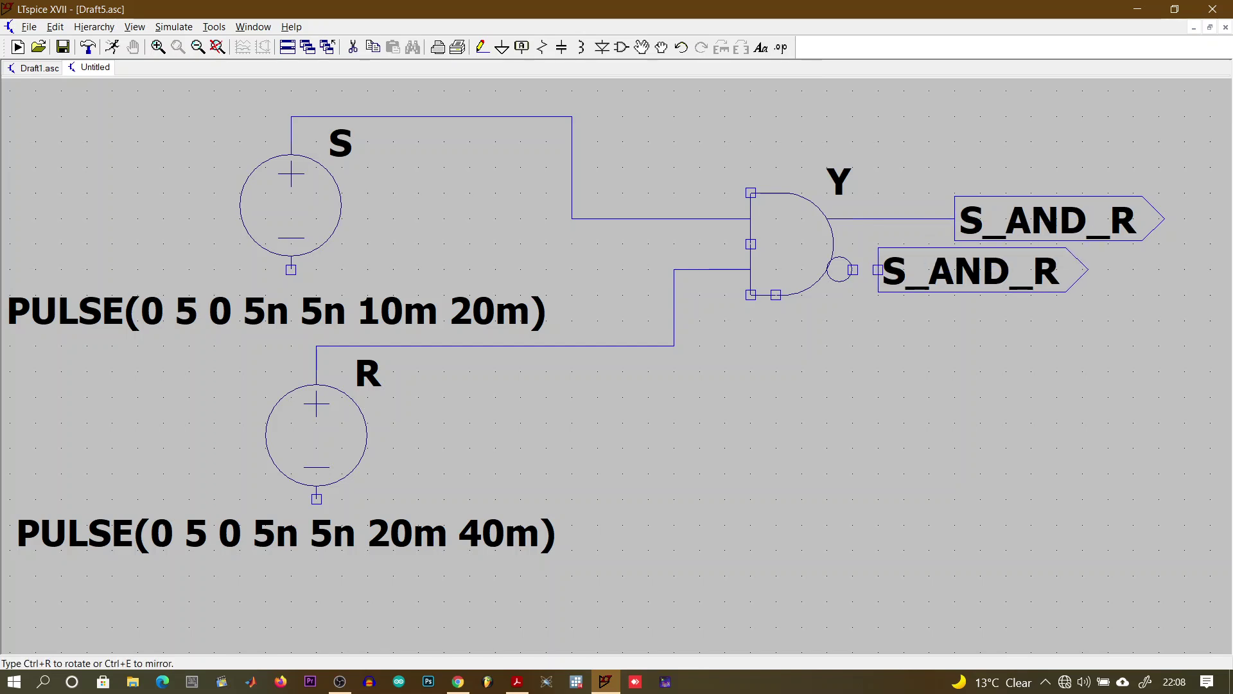
{"action": "key", "text": "Escape"}
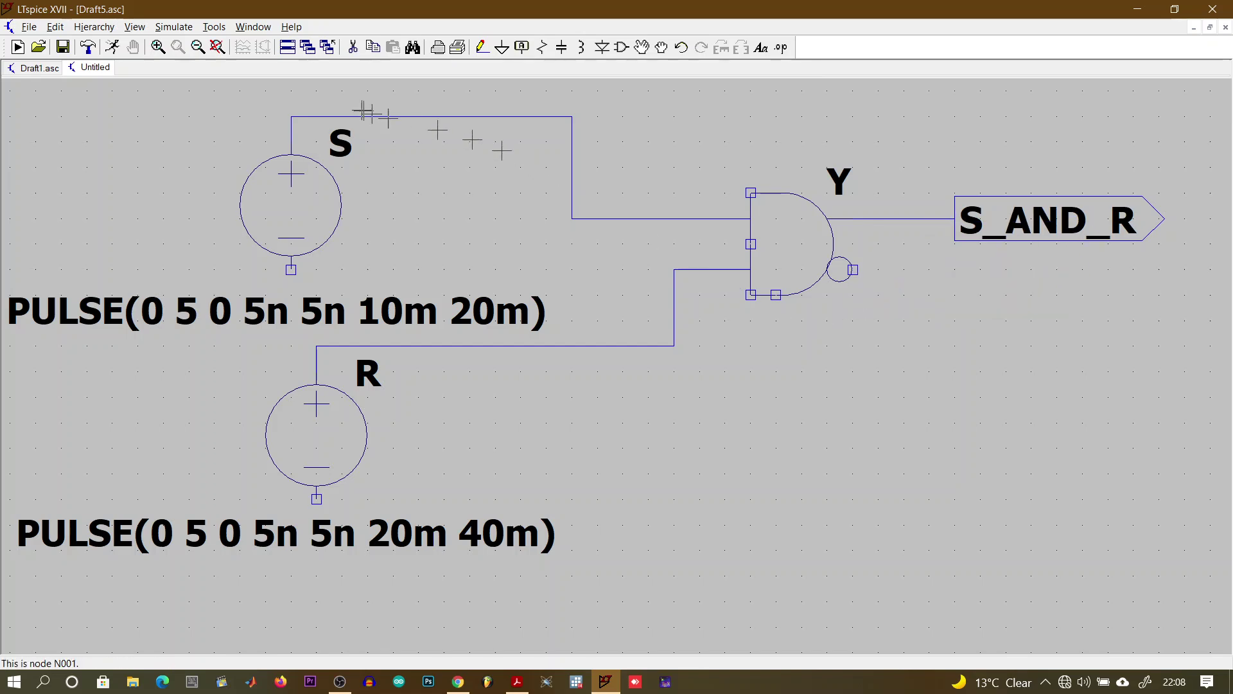
Define a transient simulation with a stop time of 150m and place its directive below the AND gate
{"action": "left_click", "coordinate": [174, 26]}
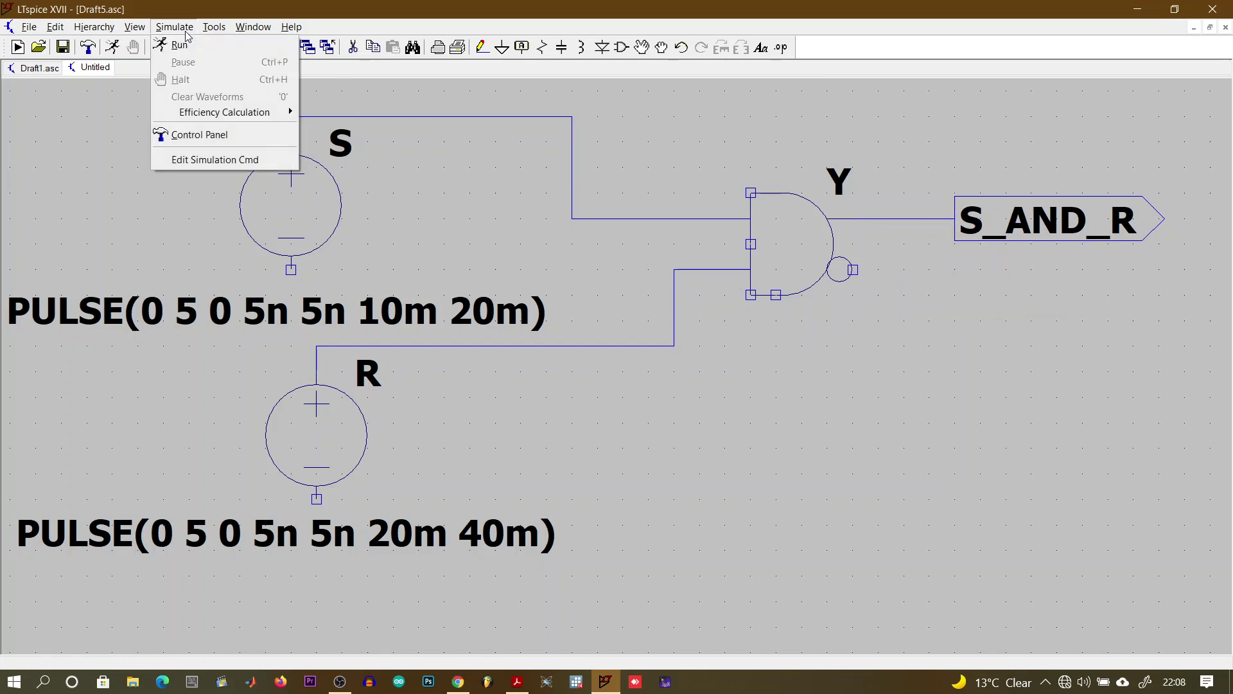
{"action": "left_click", "coordinate": [212, 160]}
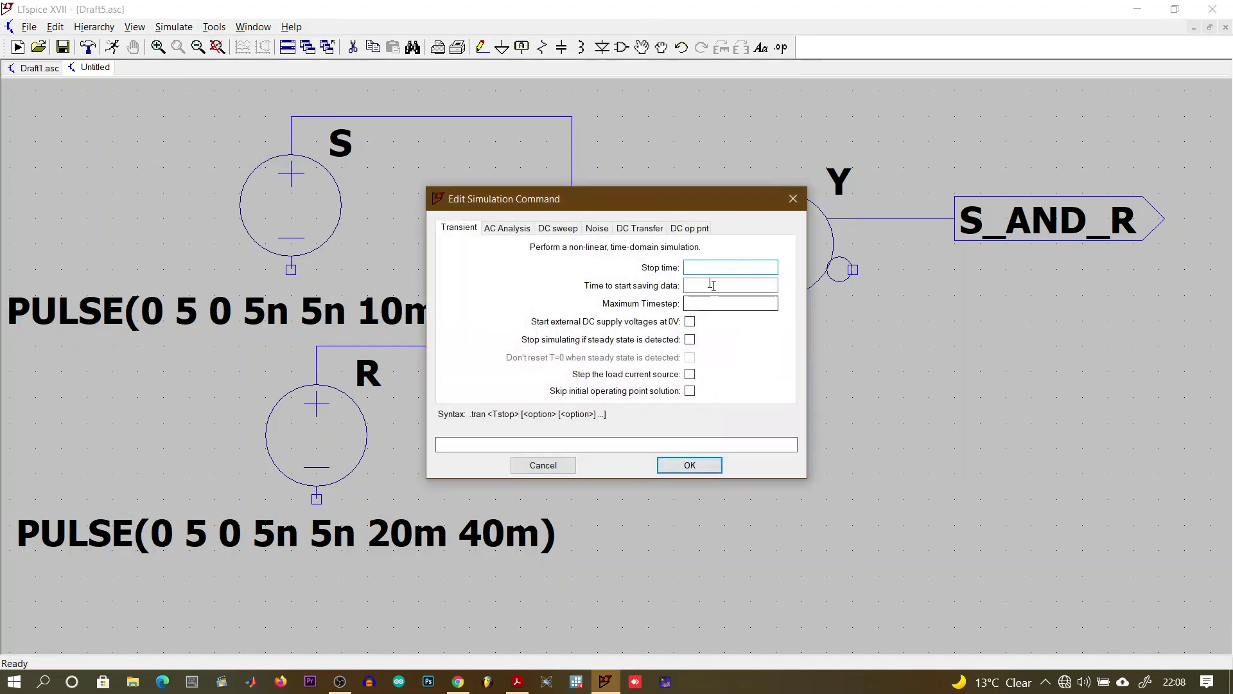
{"action": "type", "text": "150m"}
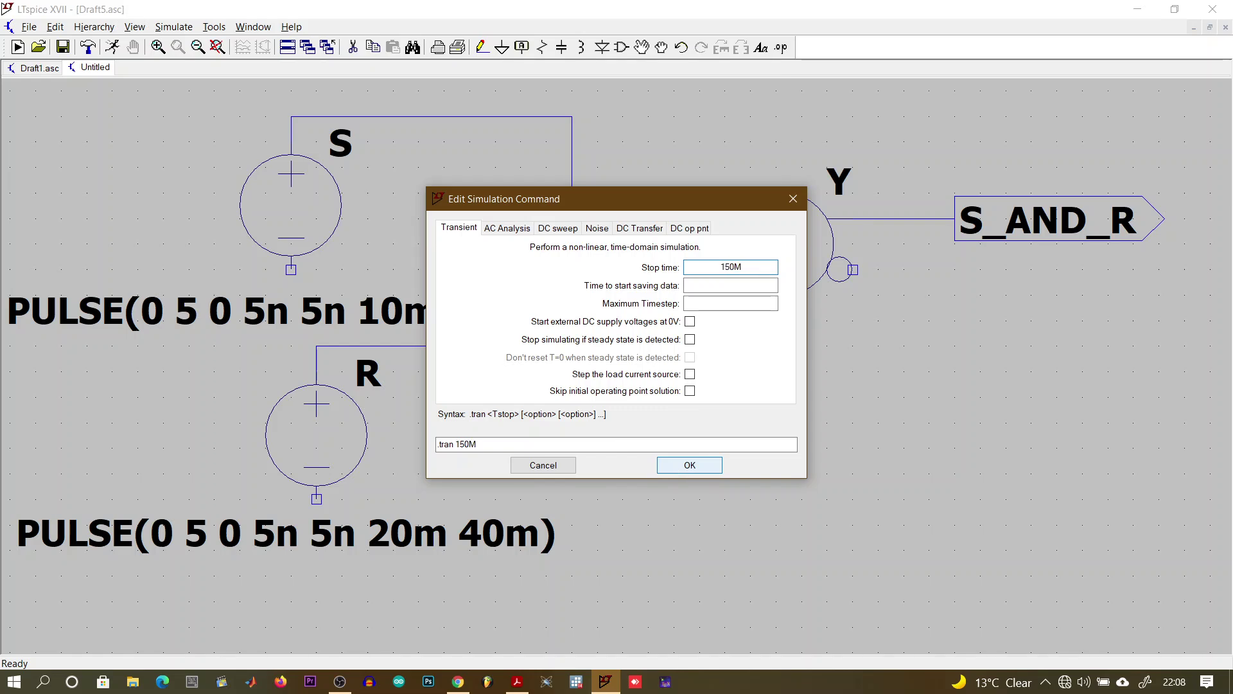
{"action": "left_click", "coordinate": [687, 468]}
{"action": "left_click", "coordinate": [636, 418]}
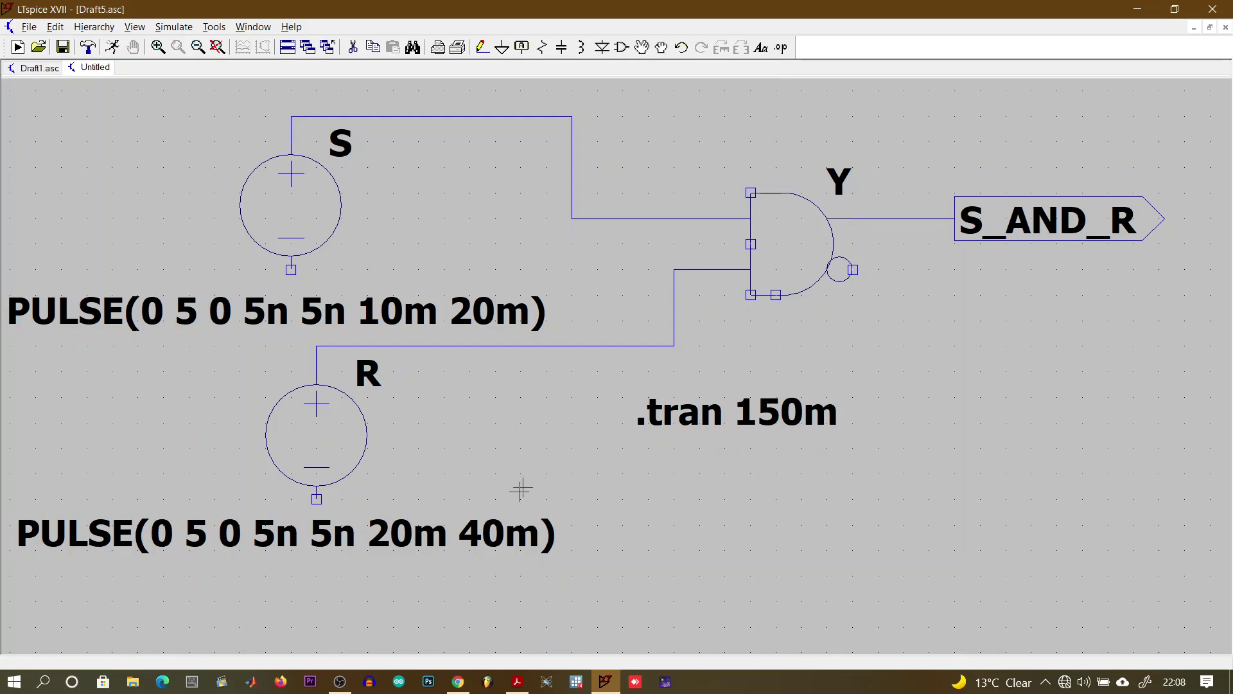
Run the simulation and tile the schematic and waveform windows vertically
{"action": "left_click", "coordinate": [113, 48]}
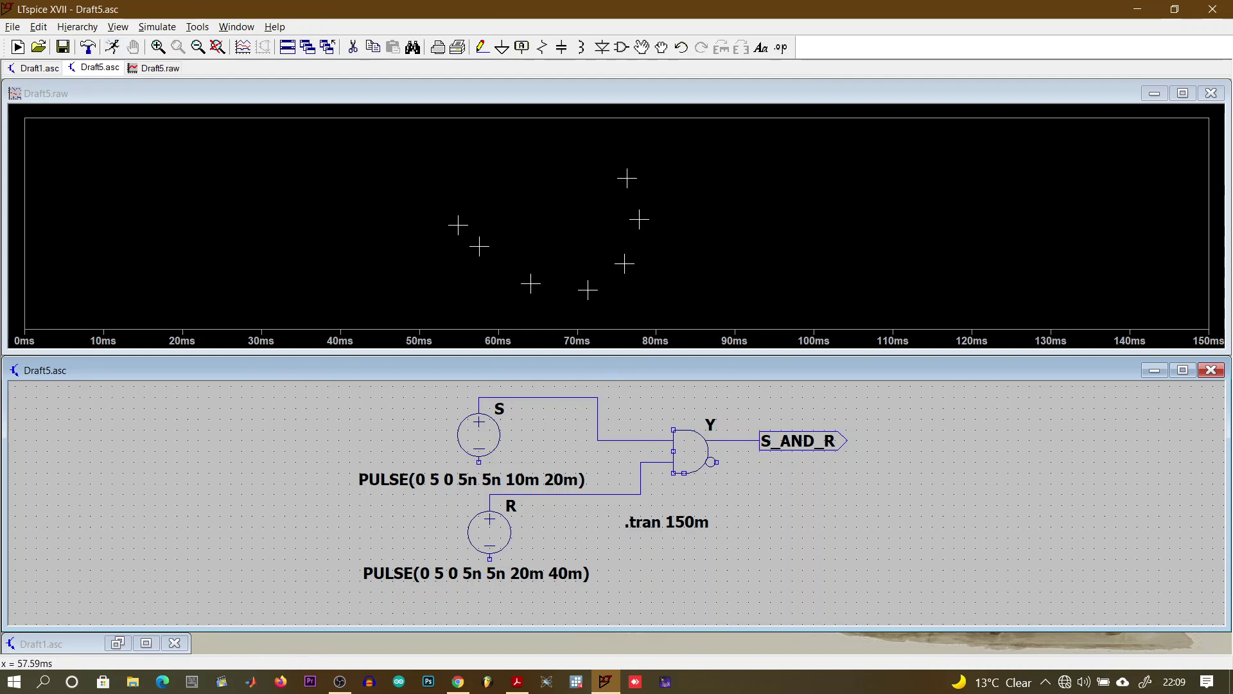
{"action": "left_click", "coordinate": [237, 26]}
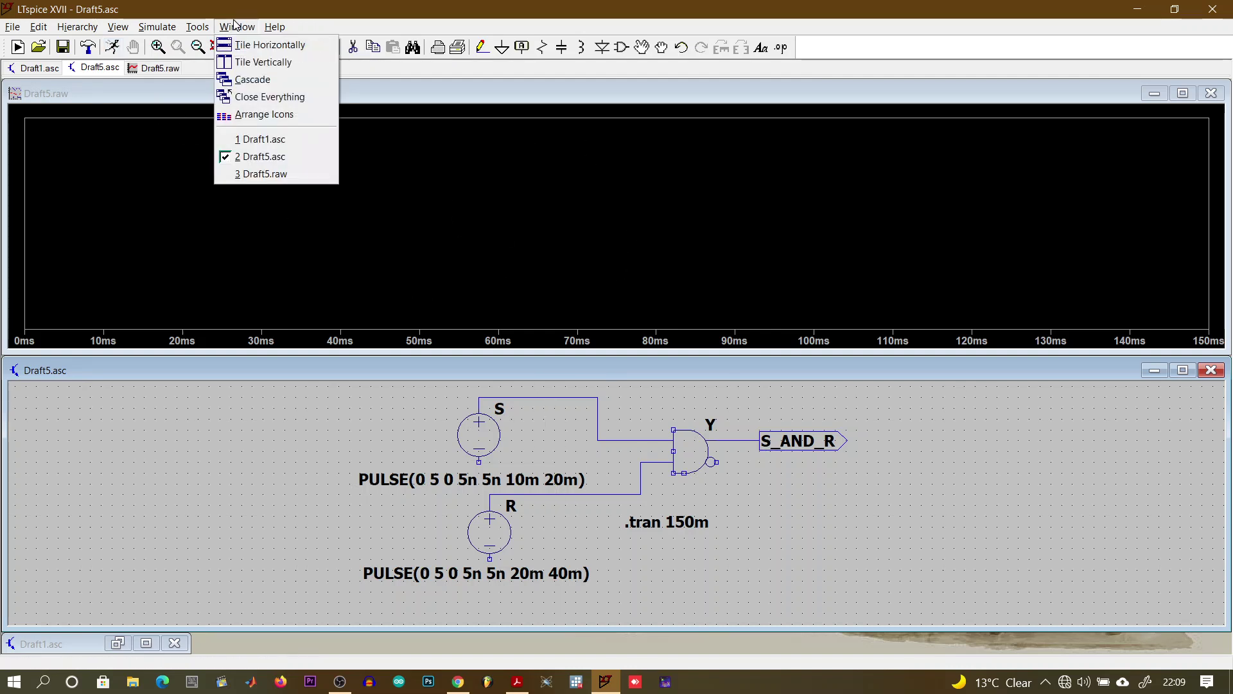
{"action": "left_click", "coordinate": [269, 62]}
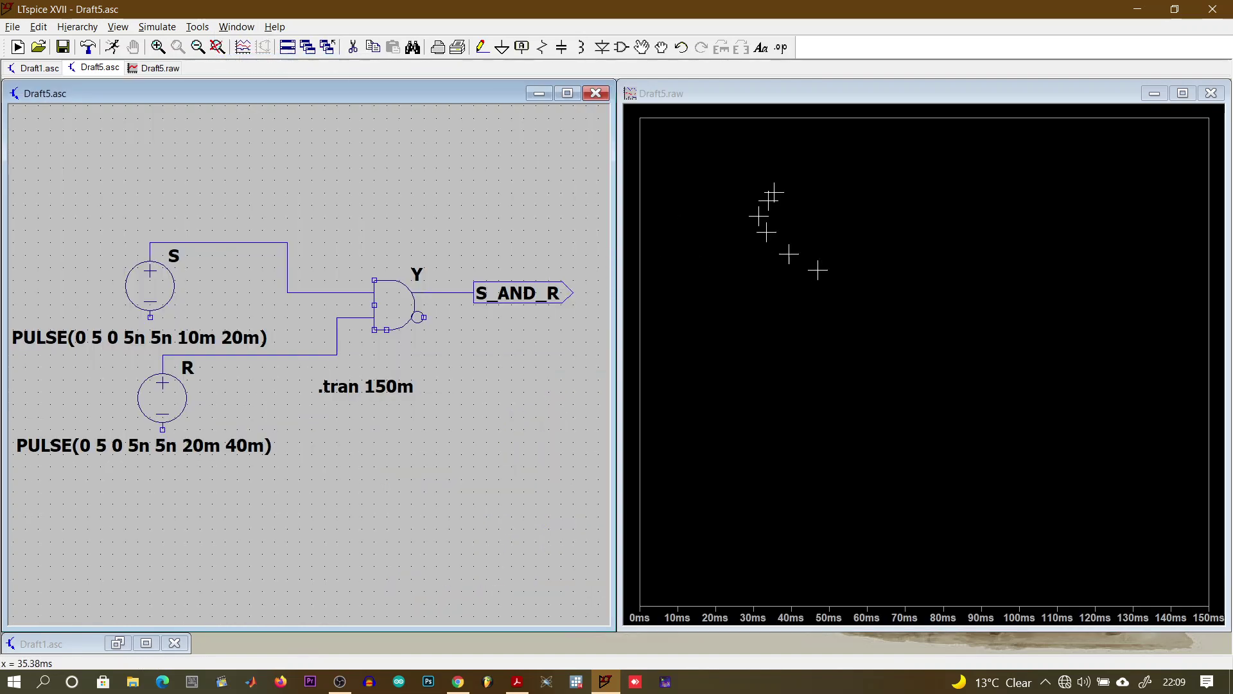
Add two more plot panes to the waveform window
{"action": "right_click", "coordinate": [776, 194]}
{"action": "left_click", "coordinate": [815, 273]}
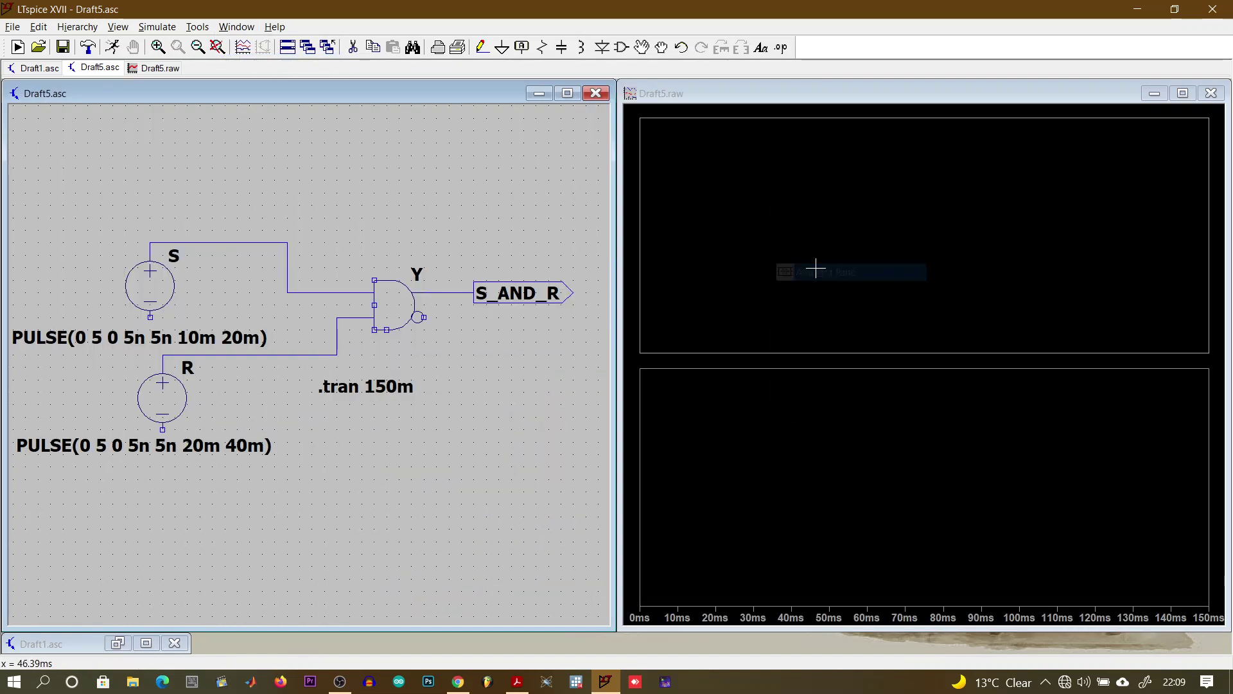
{"action": "right_click", "coordinate": [792, 247]}
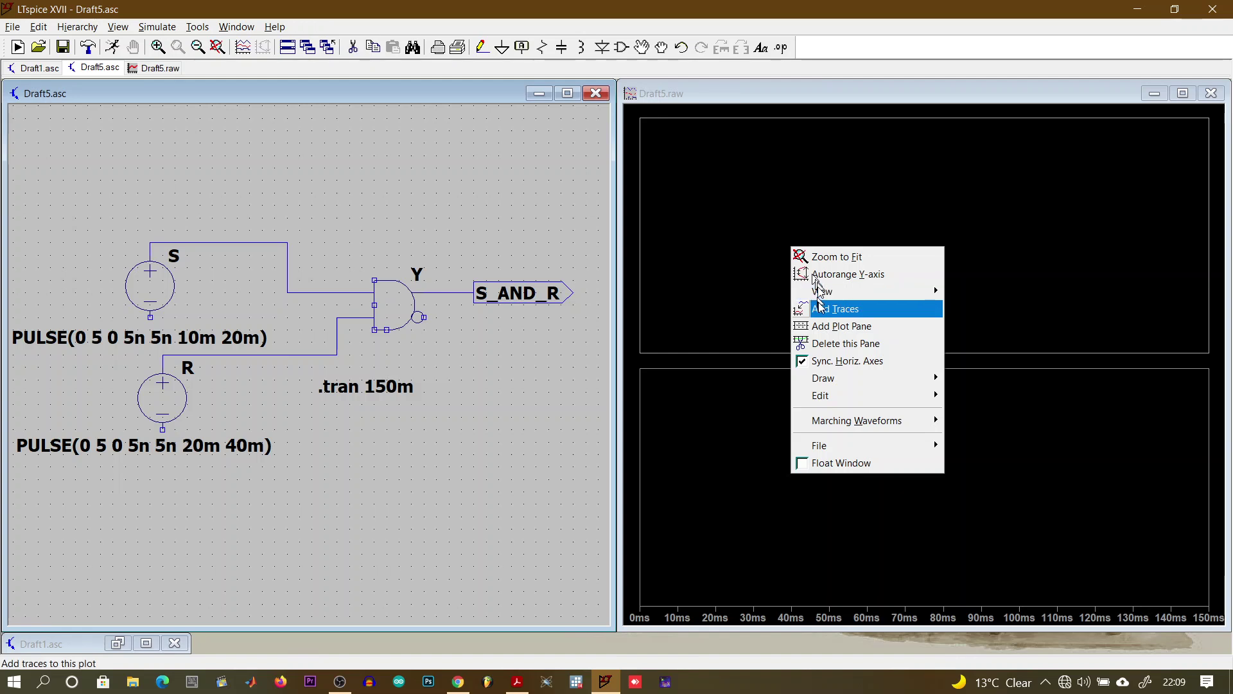
{"action": "left_click", "coordinate": [842, 332]}
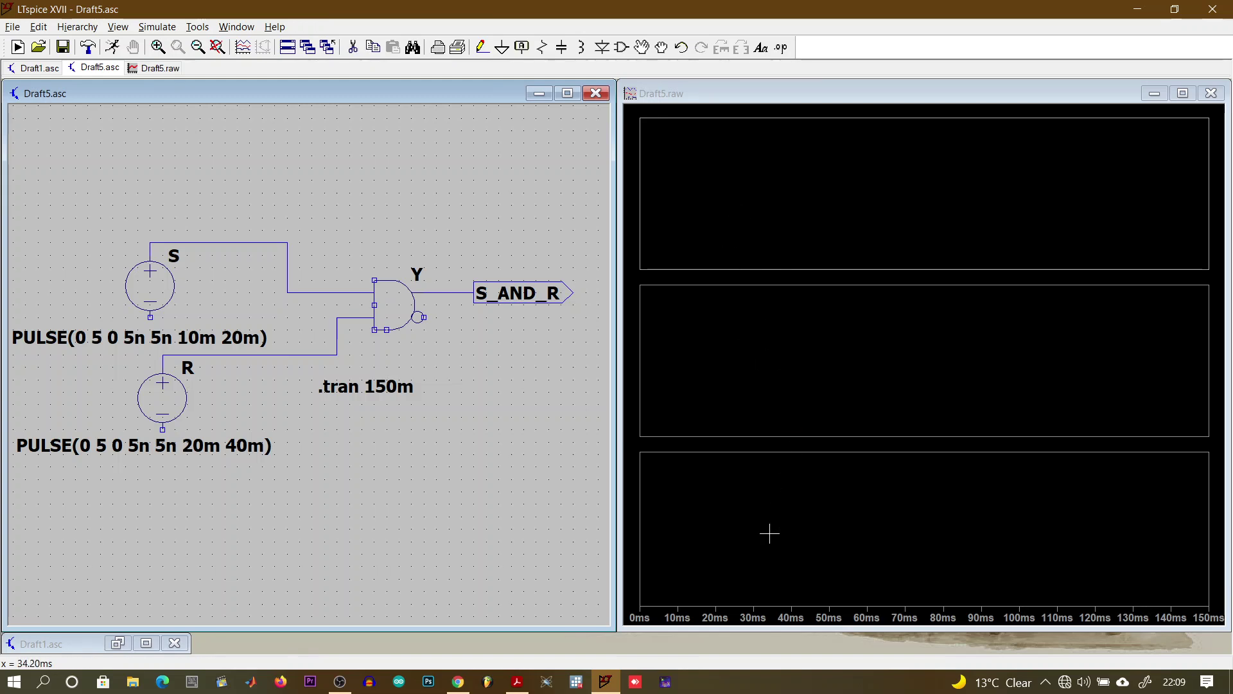
Plot the voltages of the S wire, R wire and S_AND_R output in the upper, middle and lower plot panes respectively
{"action": "left_click", "coordinate": [774, 172]}
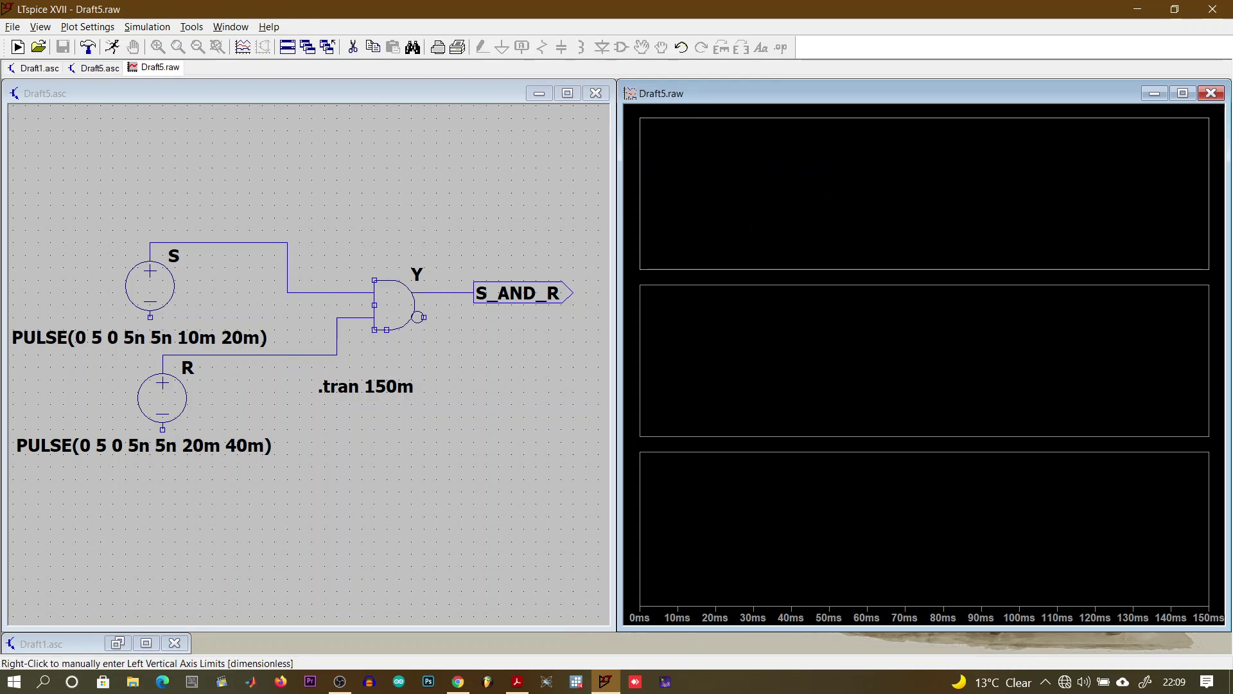
{"action": "left_click", "coordinate": [287, 263]}
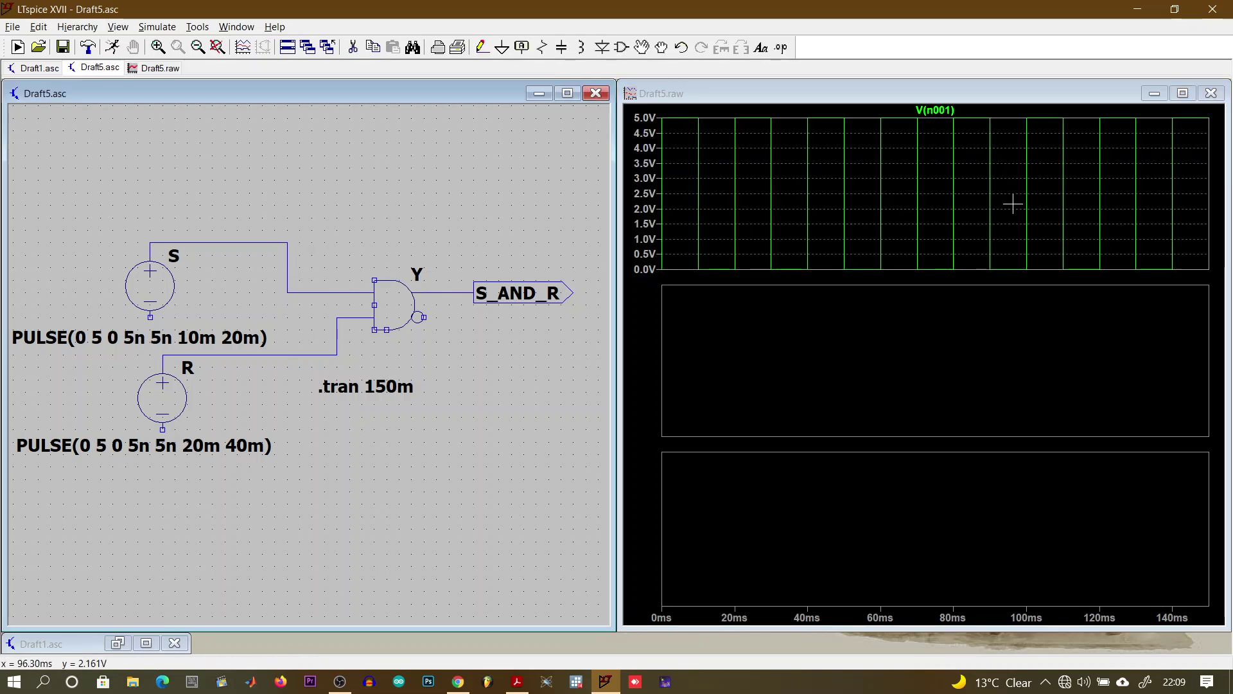
{"action": "left_click", "coordinate": [794, 325]}
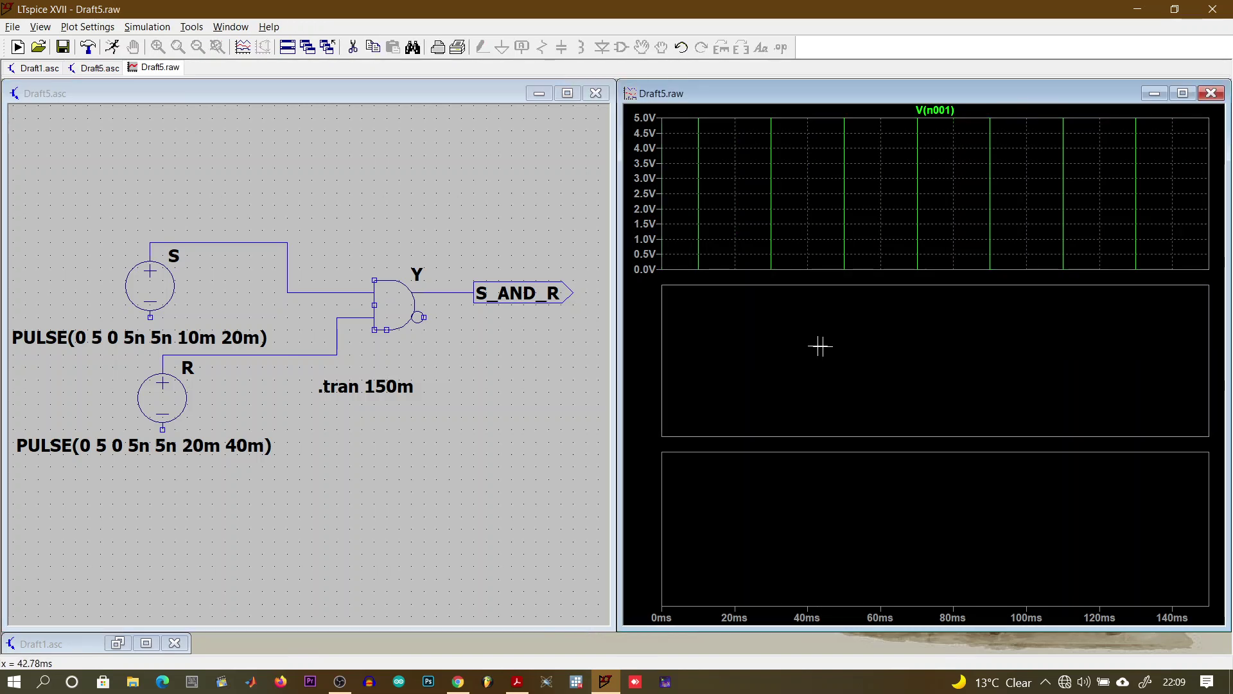
{"action": "left_click", "coordinate": [336, 350]}
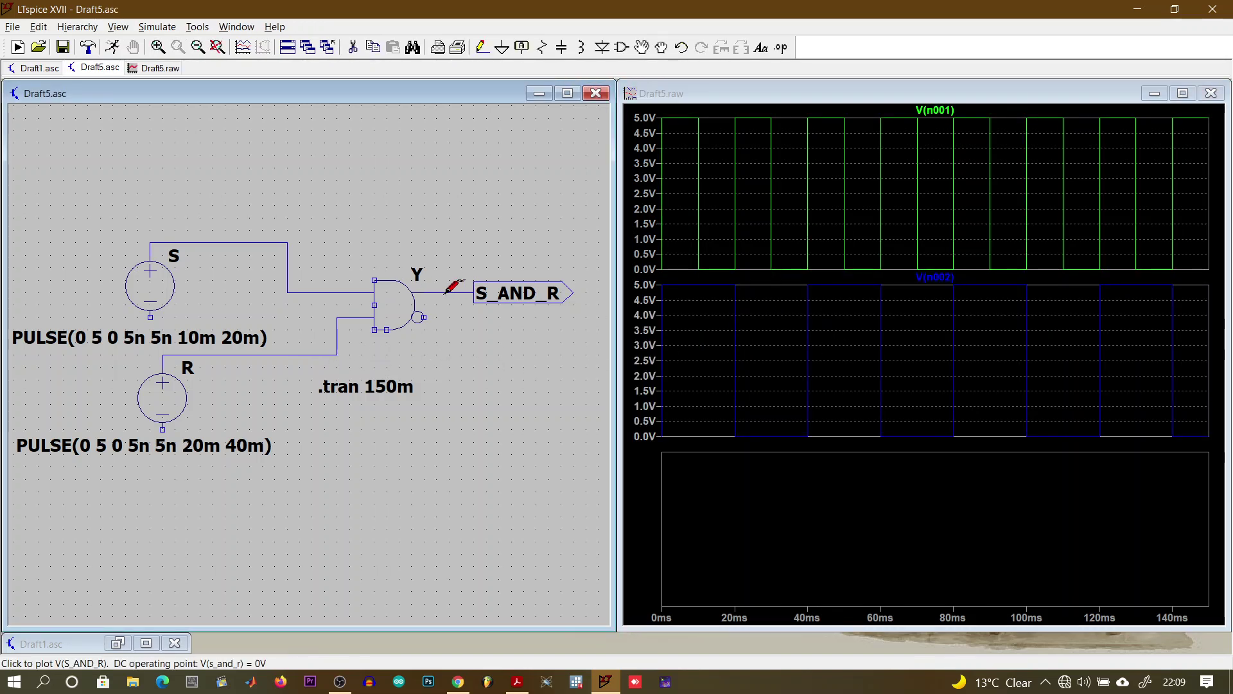
{"action": "left_click", "coordinate": [742, 489]}
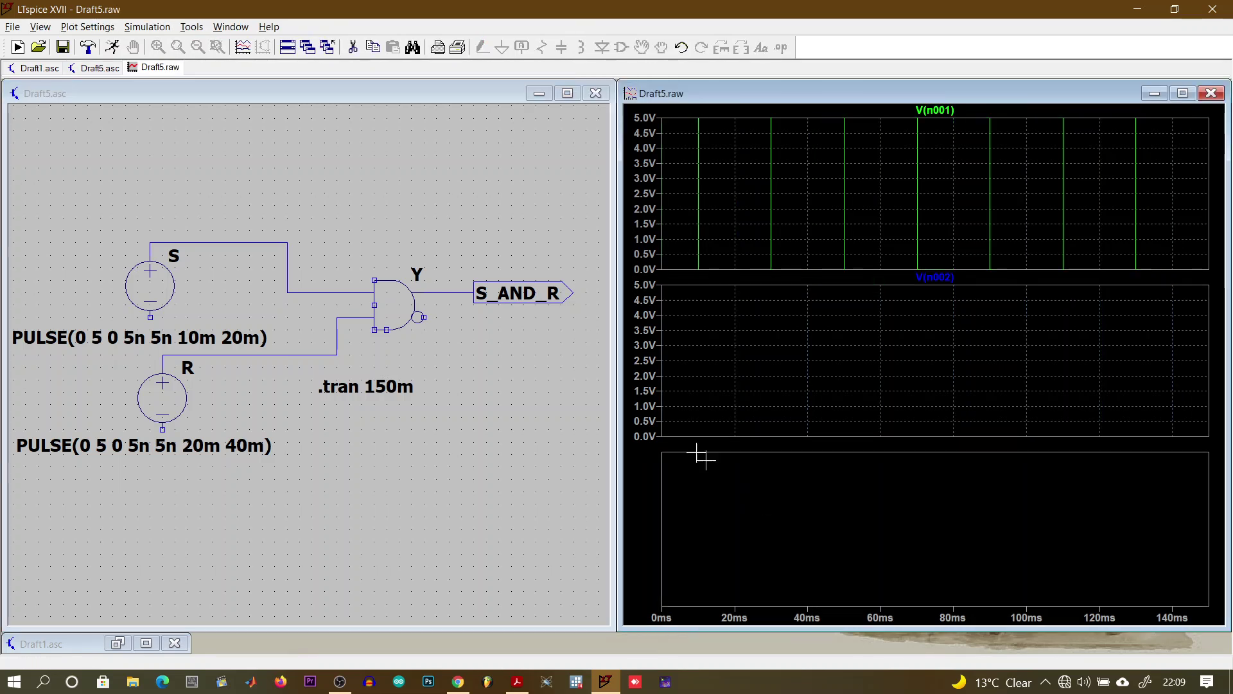
{"action": "left_click", "coordinate": [445, 293]}
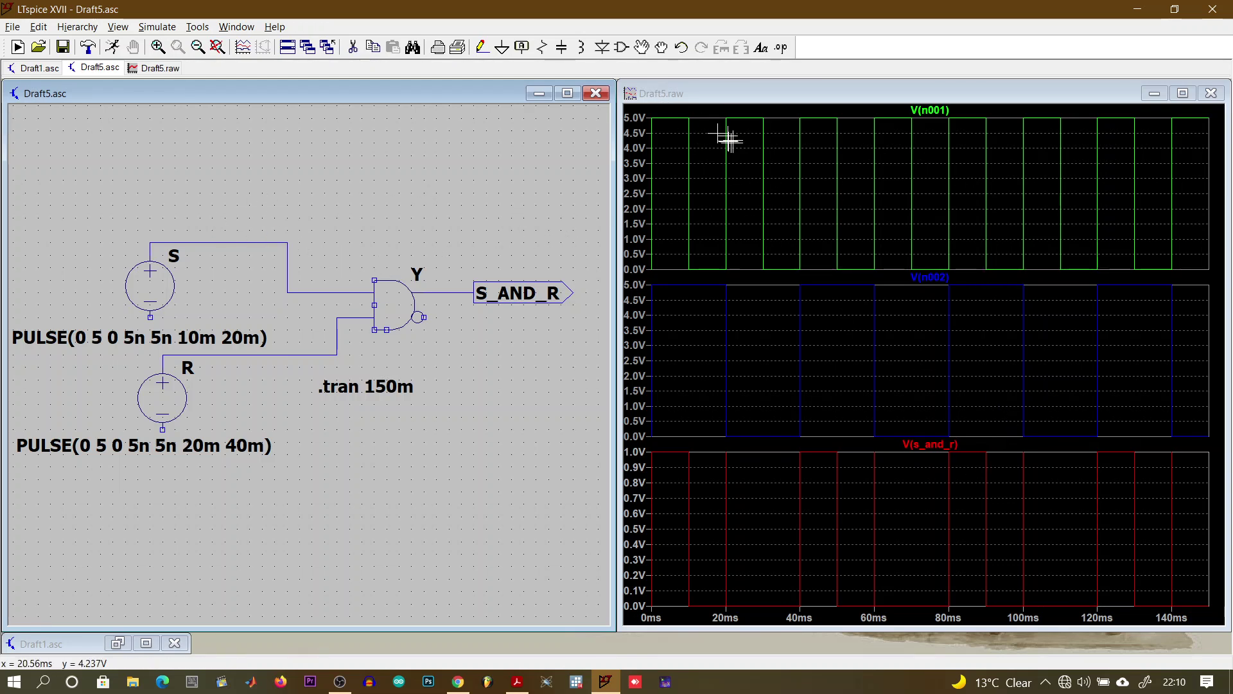
{"action": "right_click", "coordinate": [727, 180]}
{"action": "mouse_move", "coordinate": [790, 226]}
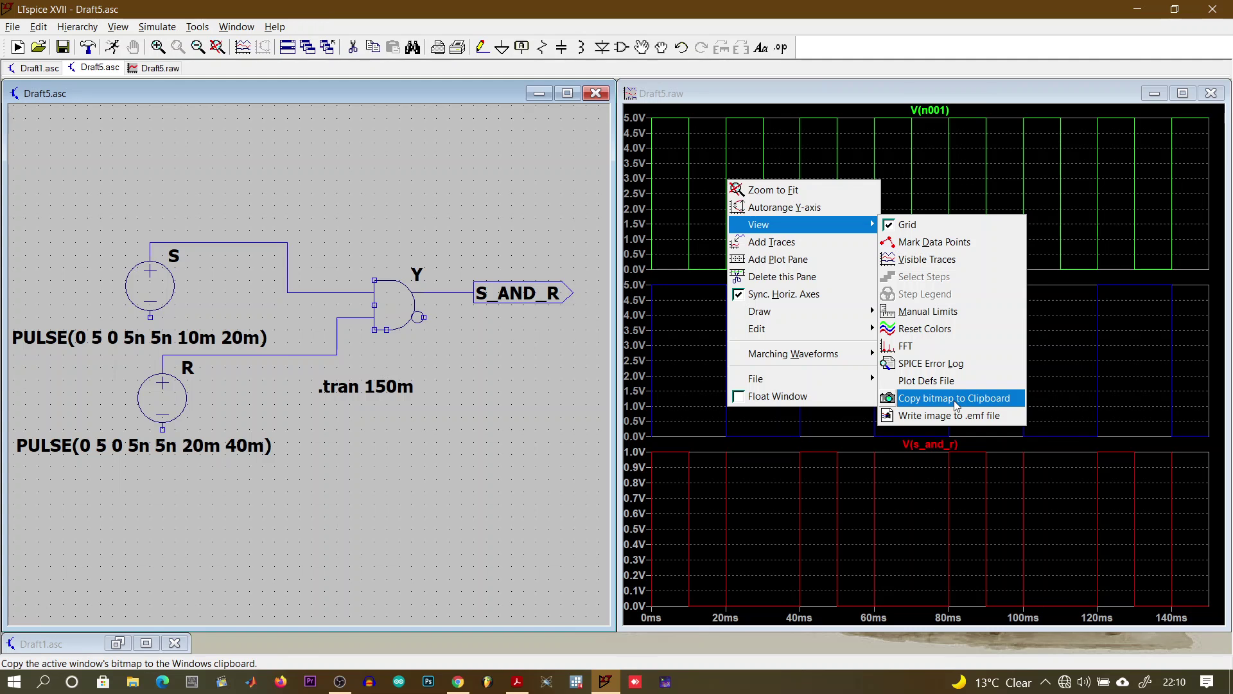
{"action": "left_click", "coordinate": [330, 170]}
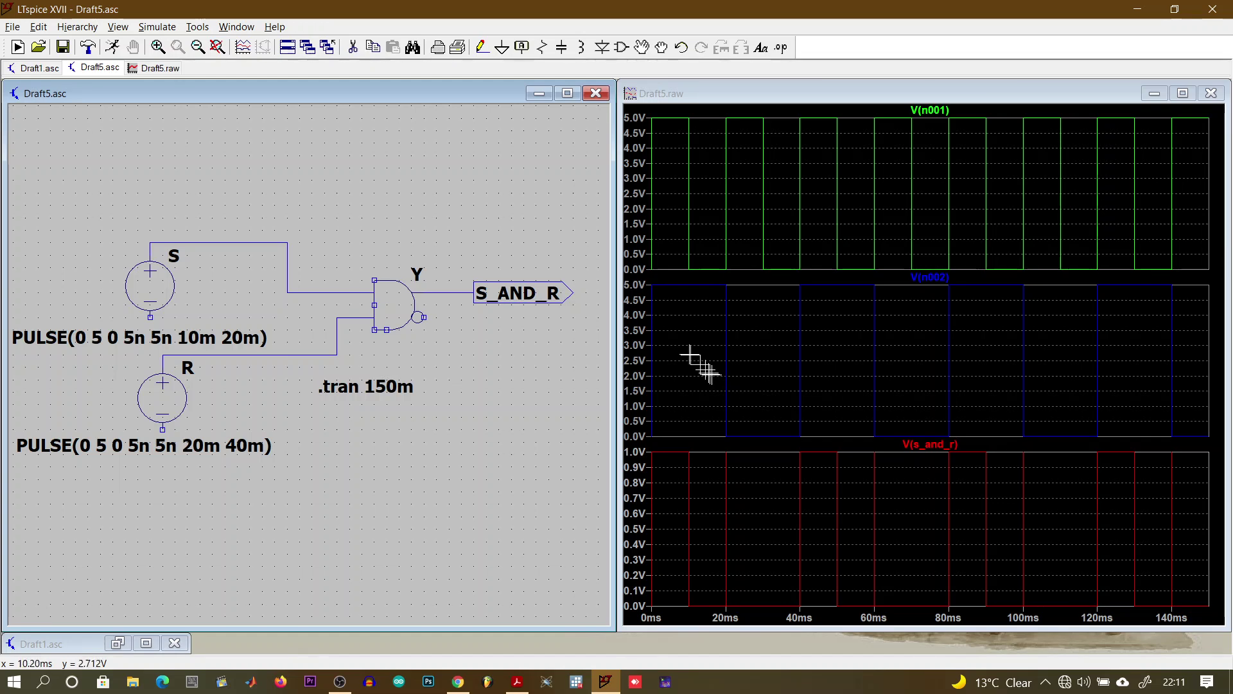
Switch to Acrobat Reader to review the experiment instructions and the Figure 1.1 digital circuit, and return to LTspice
{"action": "left_click", "coordinate": [520, 682]}
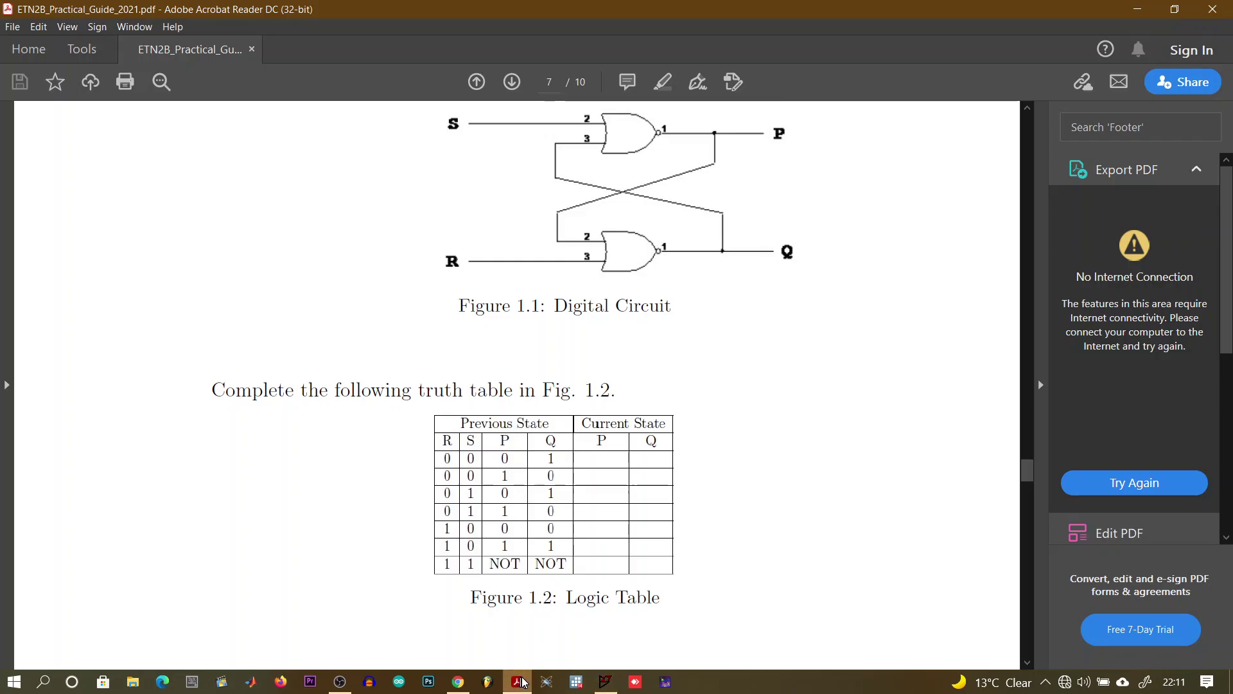
{"action": "scroll", "coordinate": [363, 292], "scroll_direction": "up", "scroll_amount": 5}
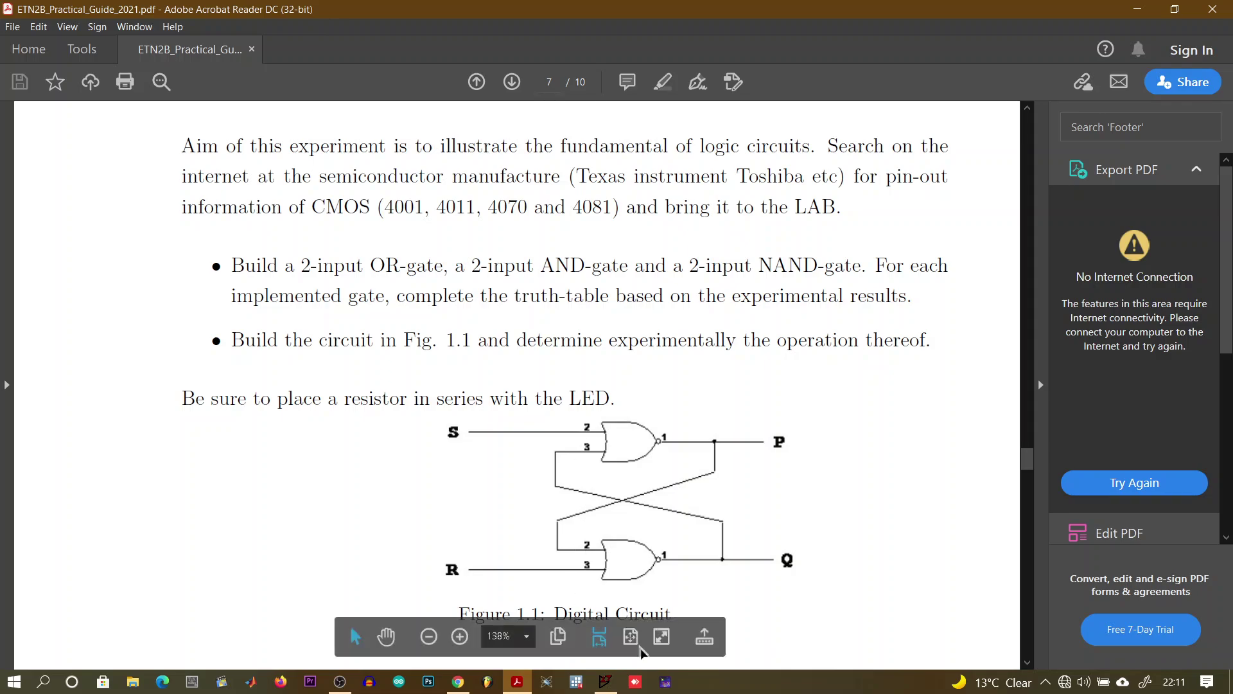
{"action": "left_click", "coordinate": [610, 683]}
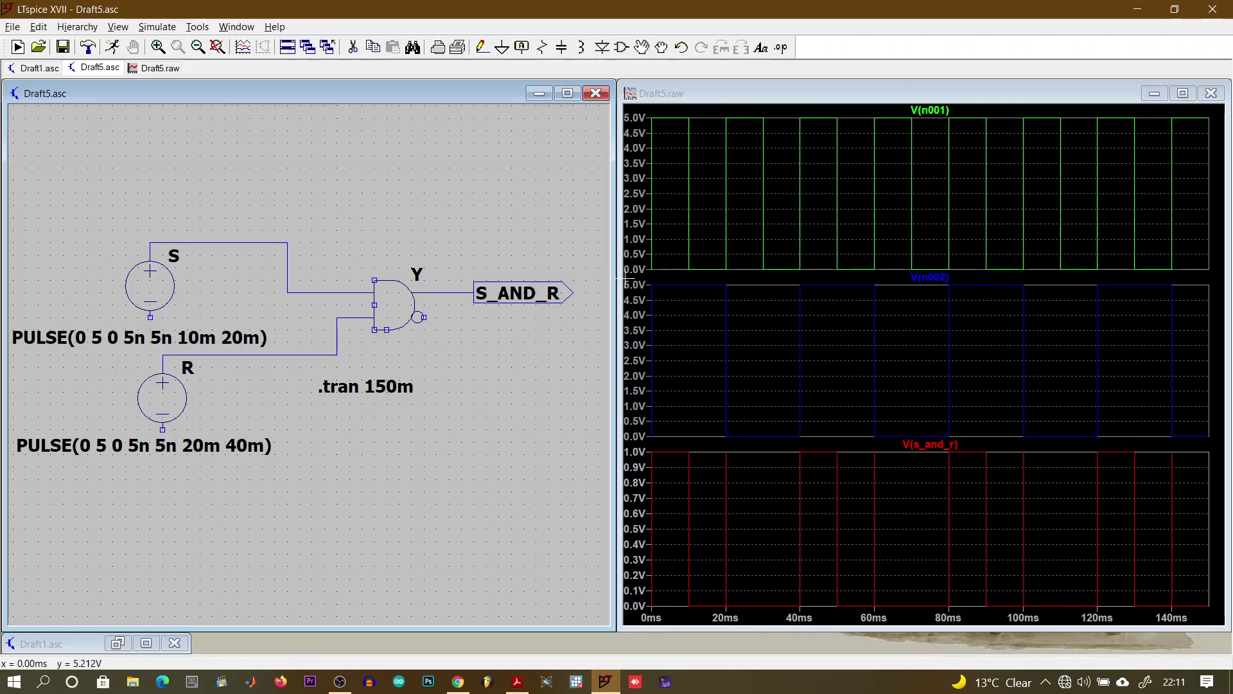
Close the AND gate's waveform window and bring up the Draft1.asc schematic in a maximized window
{"action": "left_click", "coordinate": [596, 95]}
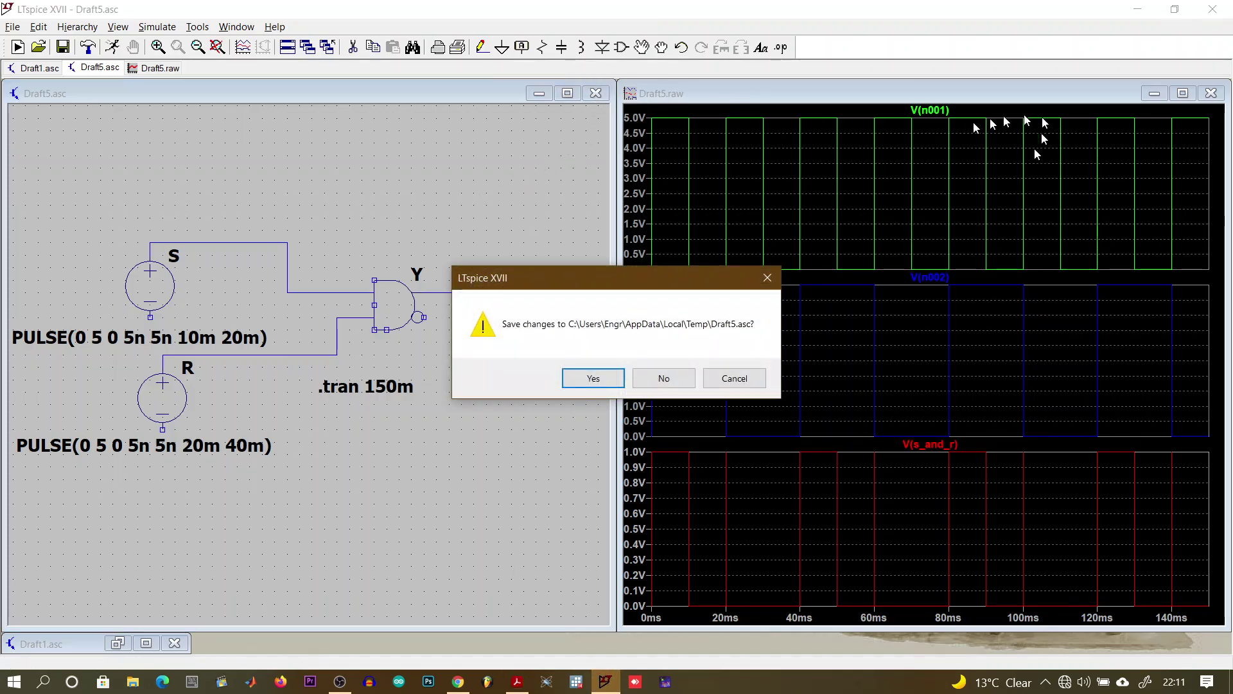
{"action": "left_click", "coordinate": [734, 377]}
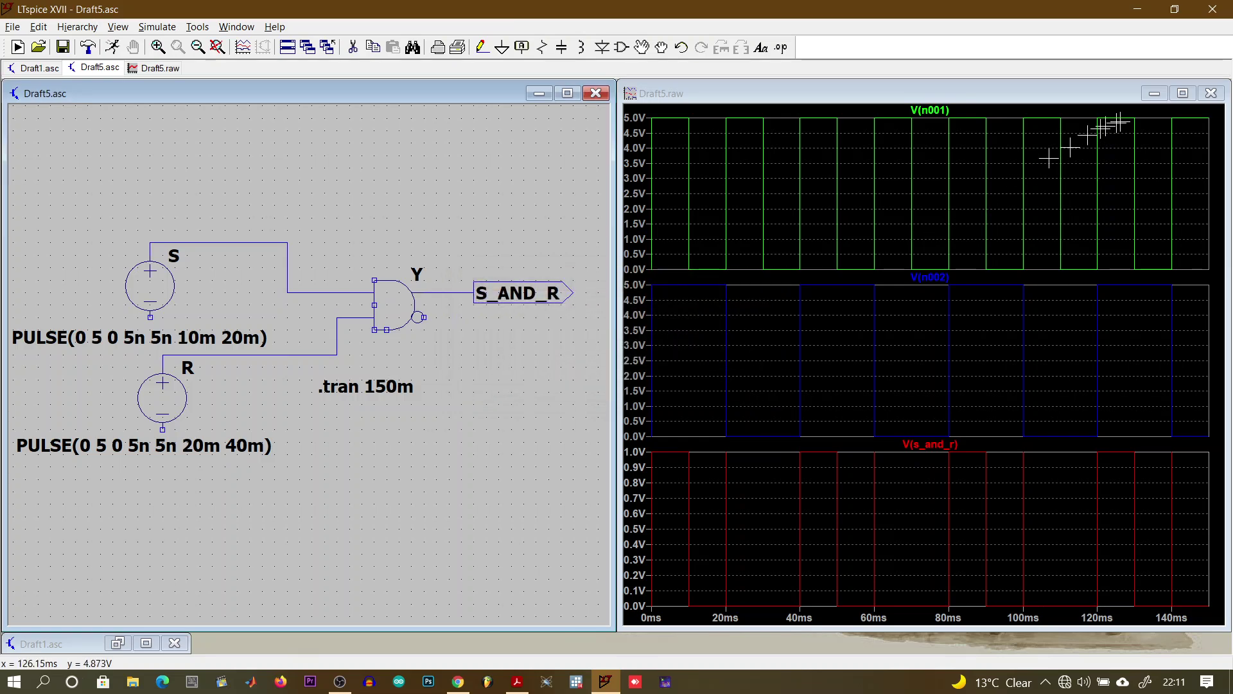
{"action": "left_click", "coordinate": [1211, 93]}
{"action": "left_click", "coordinate": [568, 95]}
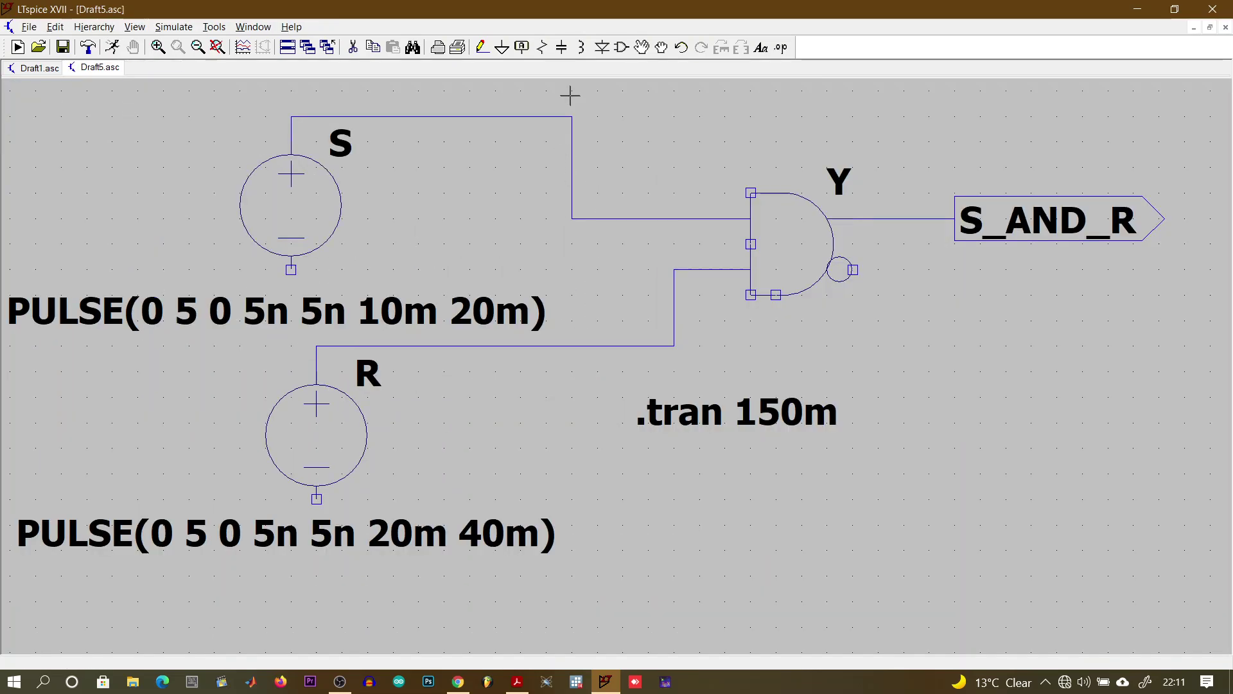
{"action": "left_click", "coordinate": [39, 68]}
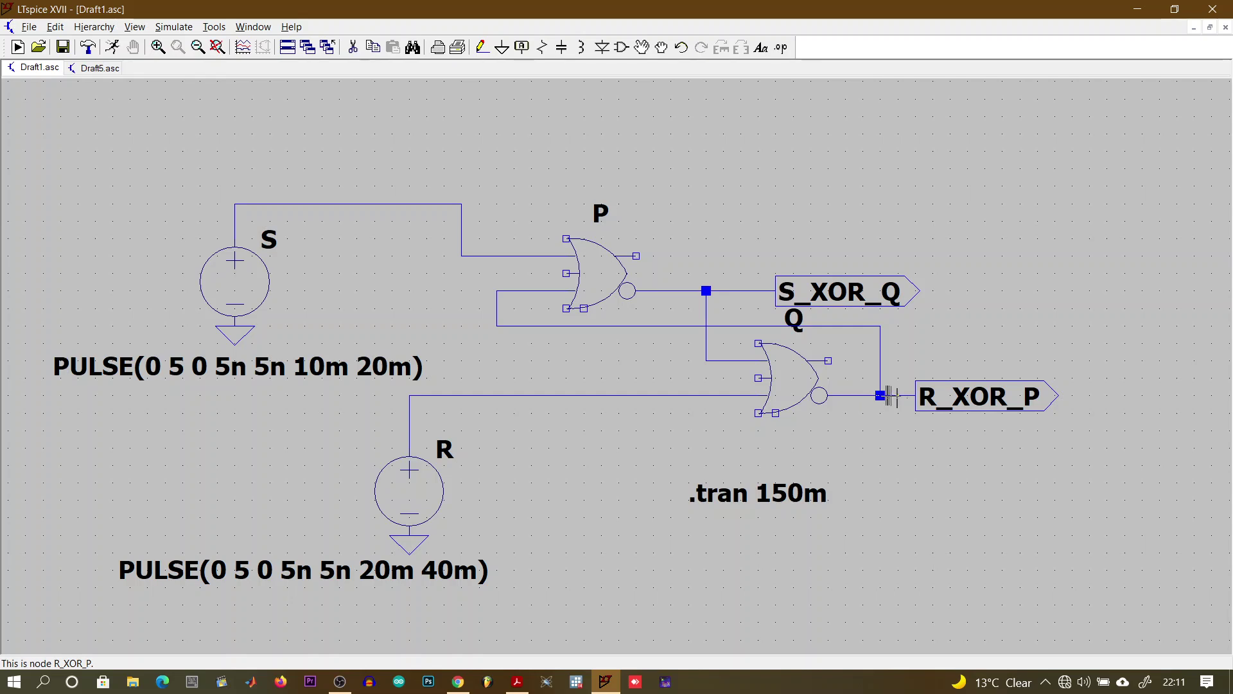
{"action": "left_click_drag", "start_coordinate": [894, 416], "coordinate": [893, 414]}
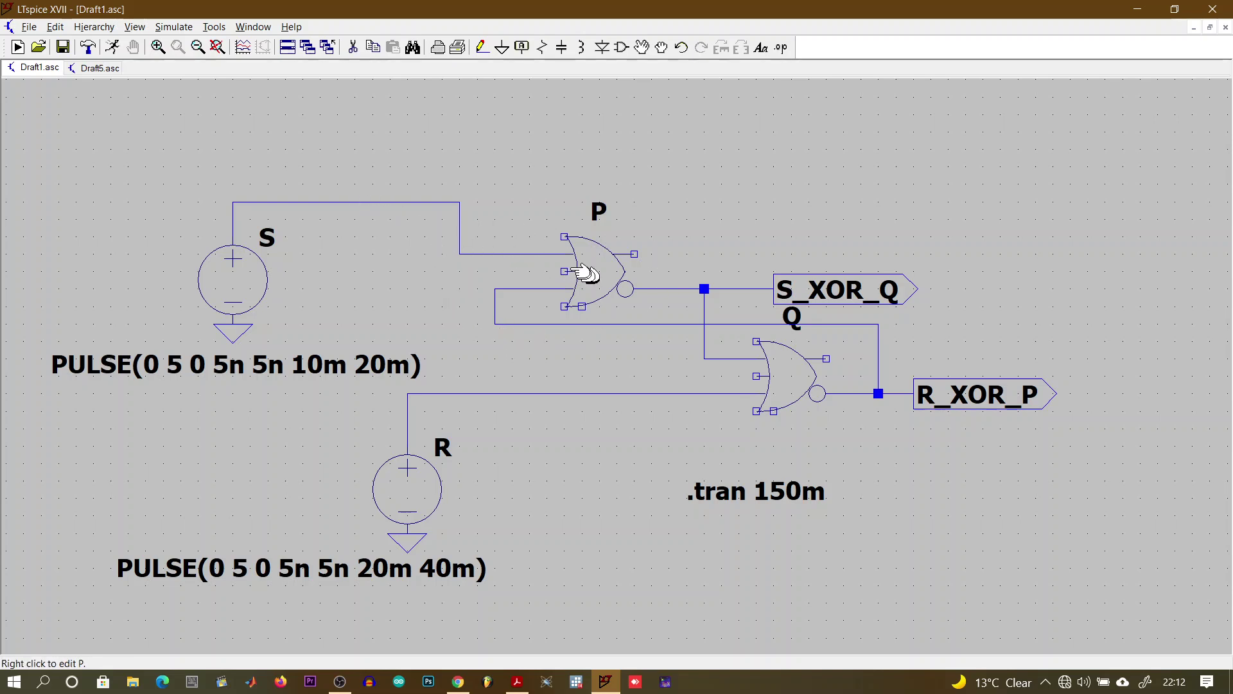
{"action": "key", "text": "F3"}
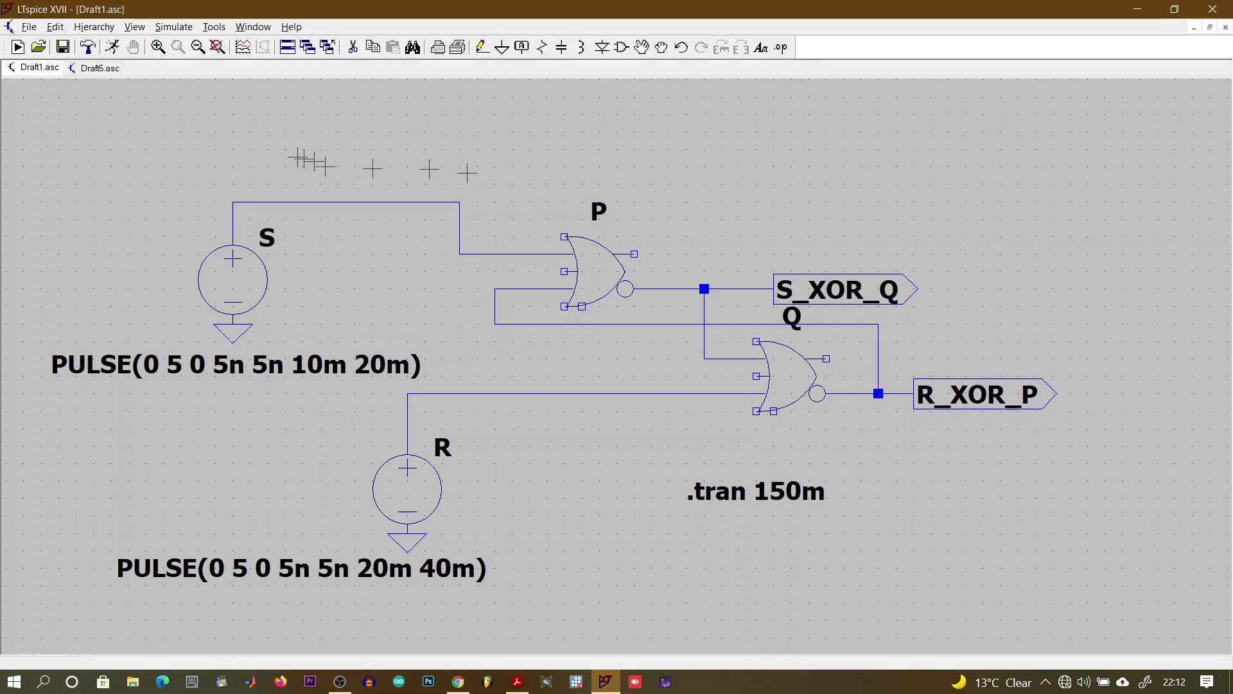
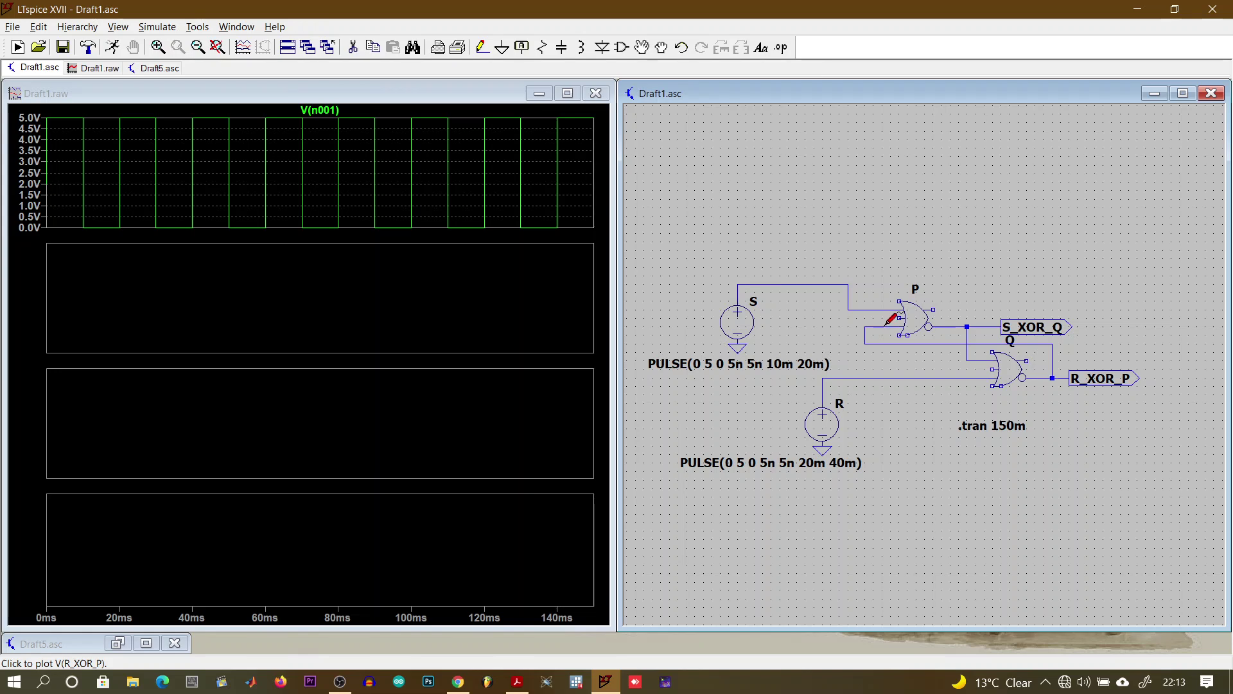
Plot the voltages of the R_XOR_P feedback wire, R wire and S_XOR_Q node in the second, third and fourth plot panes respectively
{"action": "left_click", "coordinate": [886, 325]}
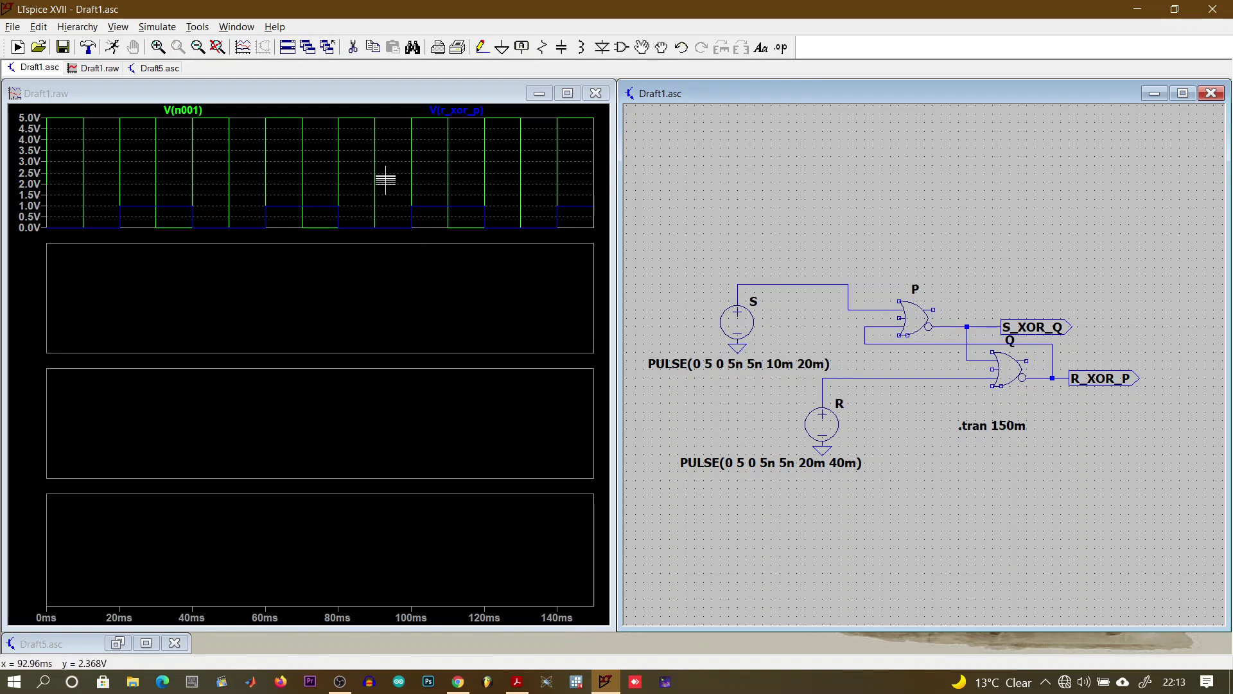
{"action": "left_click", "coordinate": [851, 282]}
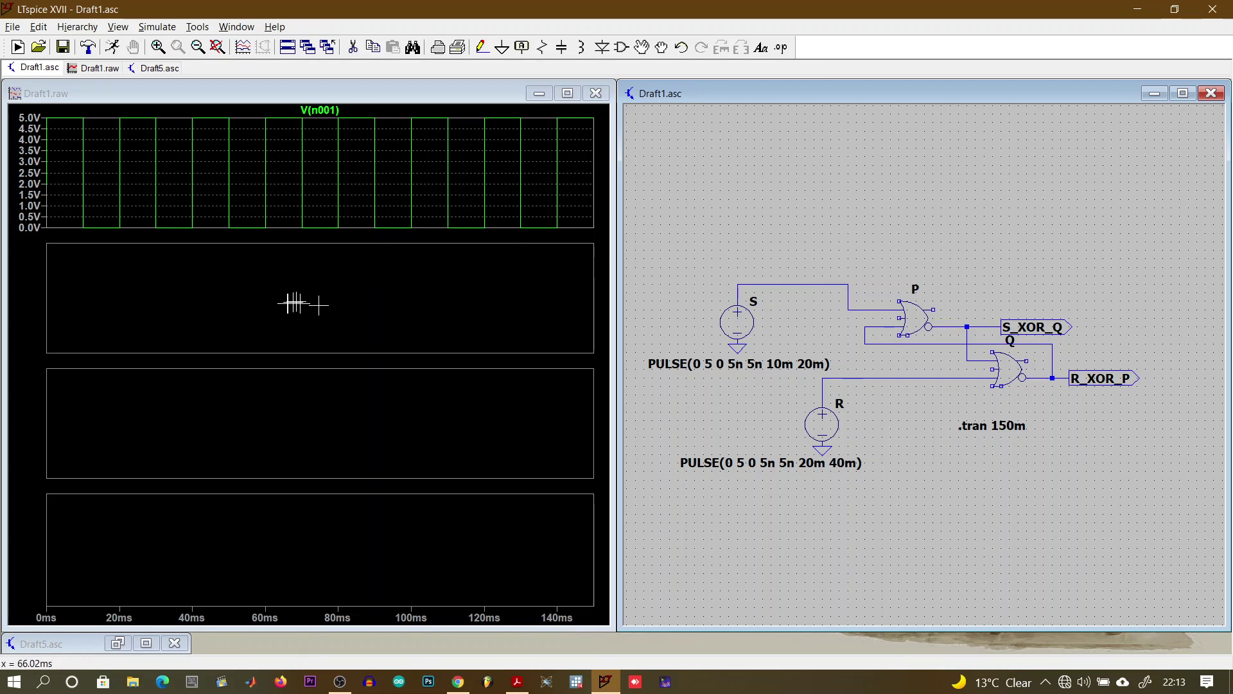
{"action": "left_click", "coordinate": [277, 300]}
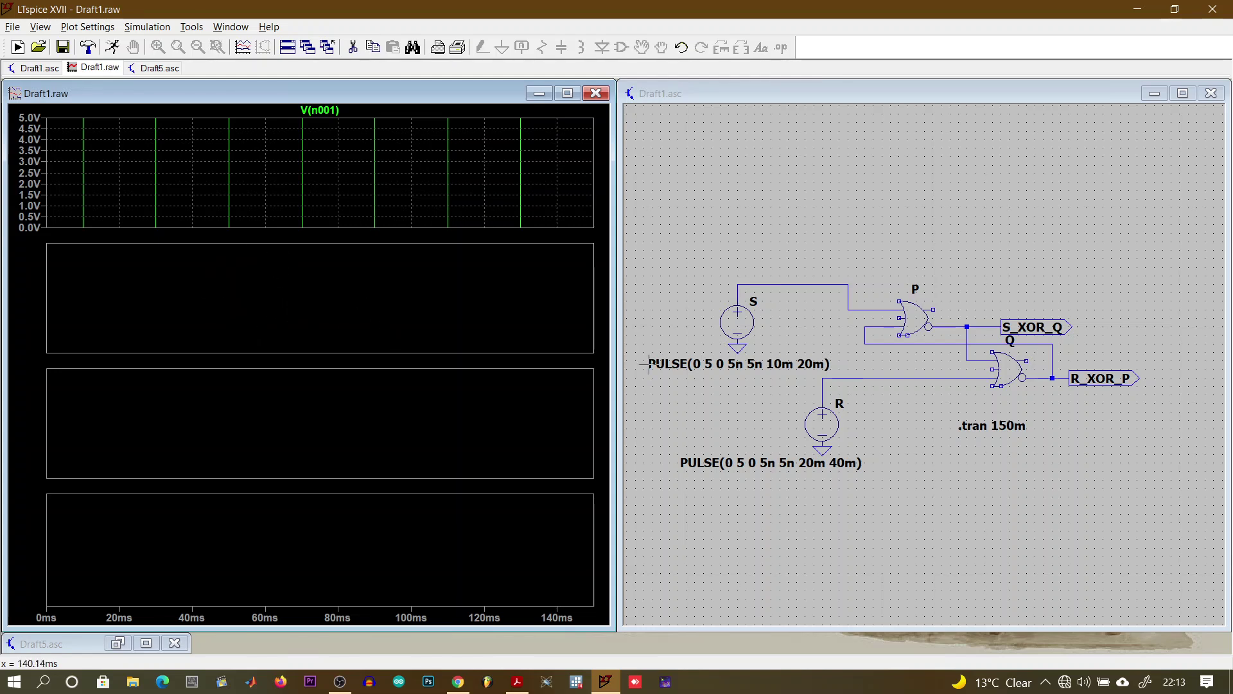
{"action": "left_click", "coordinate": [878, 327]}
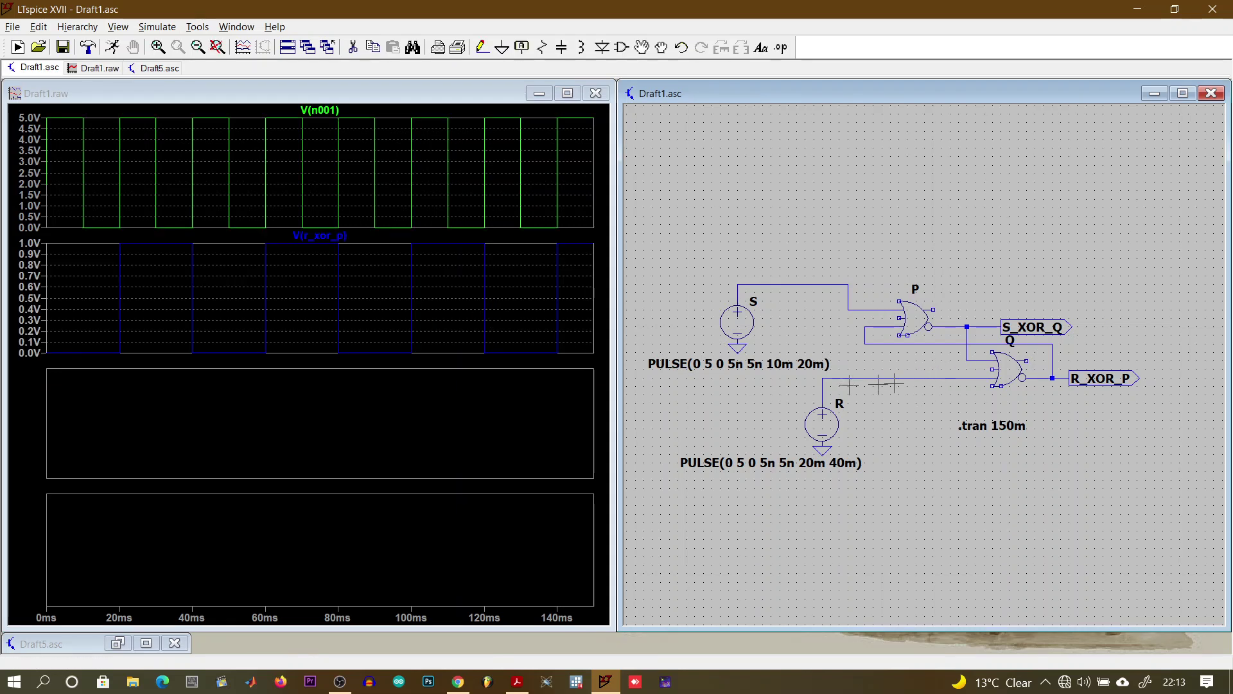
{"action": "left_click", "coordinate": [346, 426]}
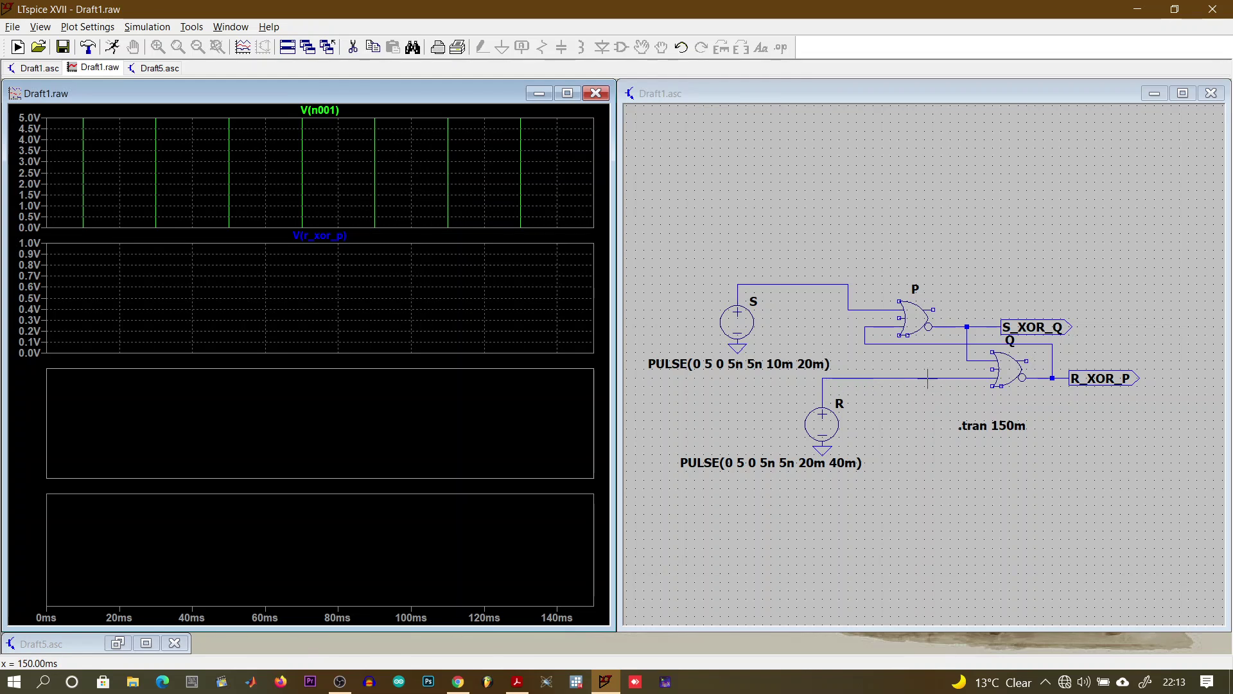
{"action": "left_click", "coordinate": [927, 379]}
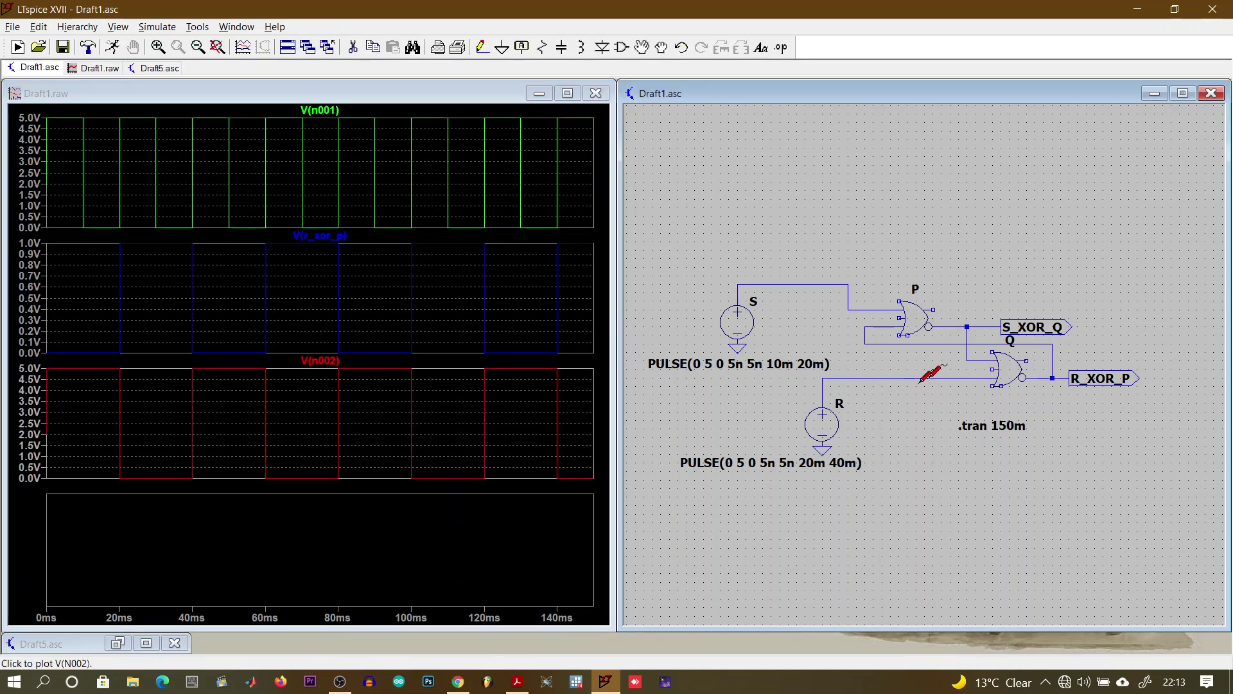
{"action": "left_click", "coordinate": [405, 532]}
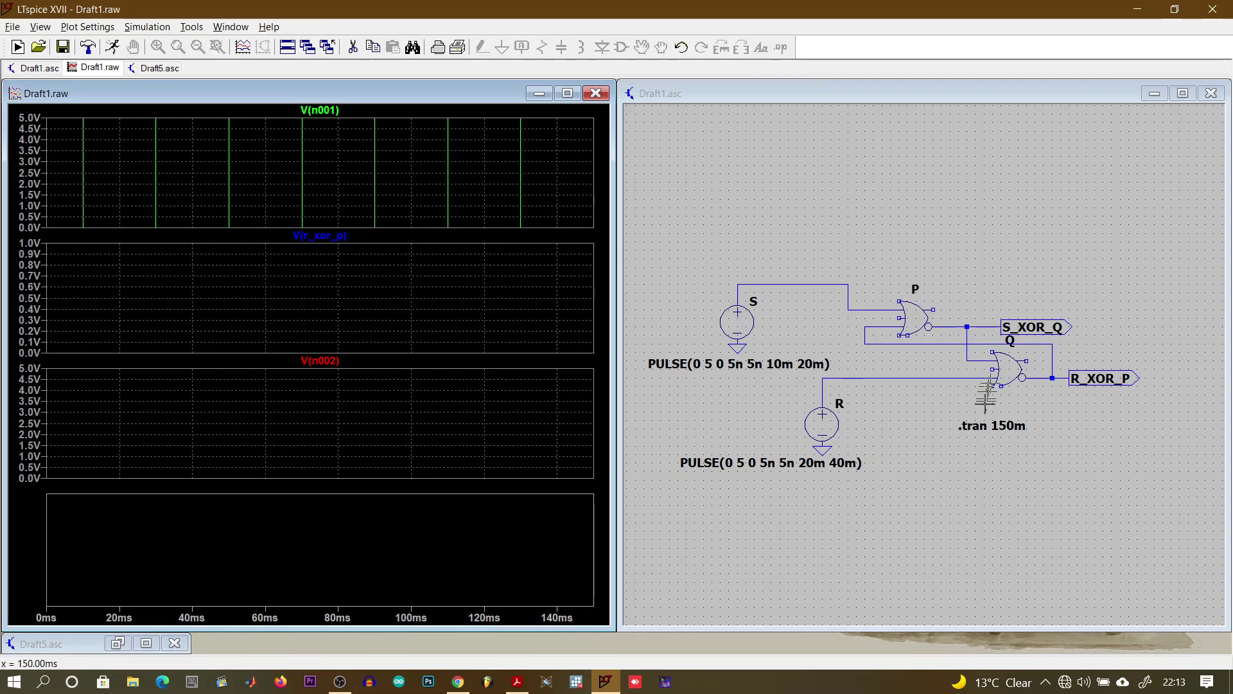
{"action": "left_click", "coordinate": [970, 364]}
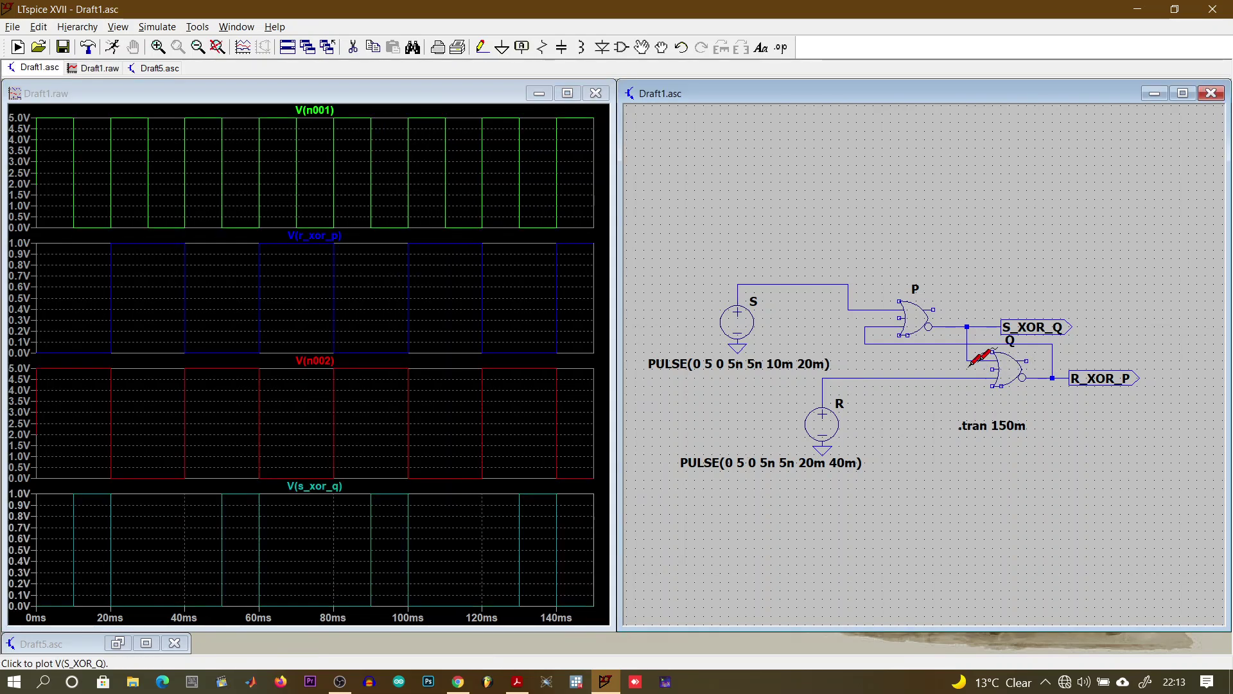